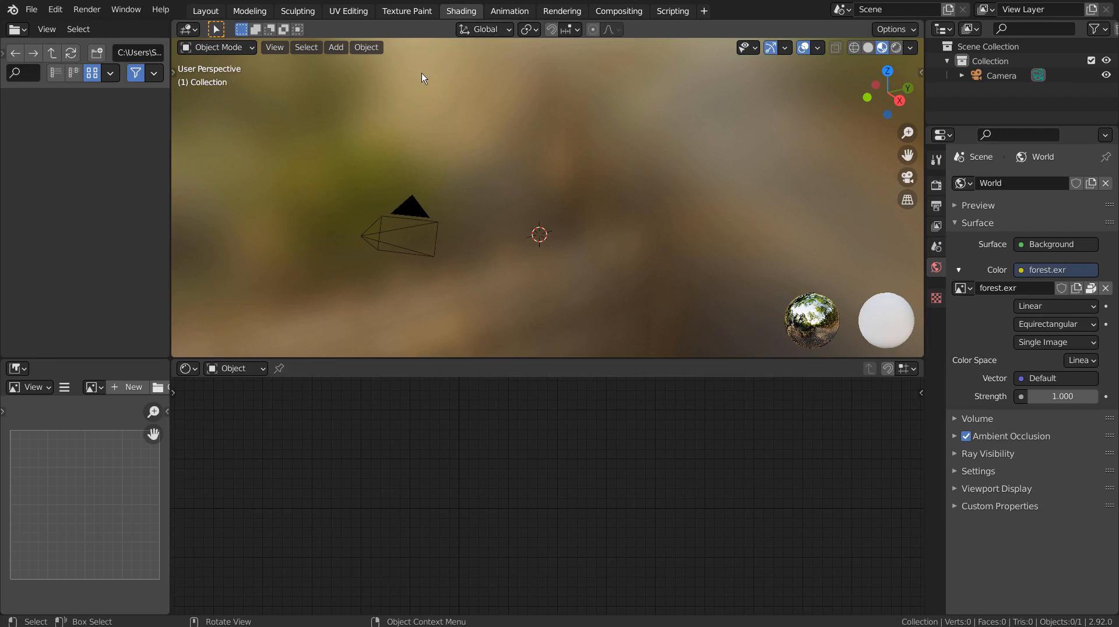
# - Show the World shader nodes and delete the forest.exr environment texture node
pyautogui.click(236, 368)
pyautogui.click(239, 399)
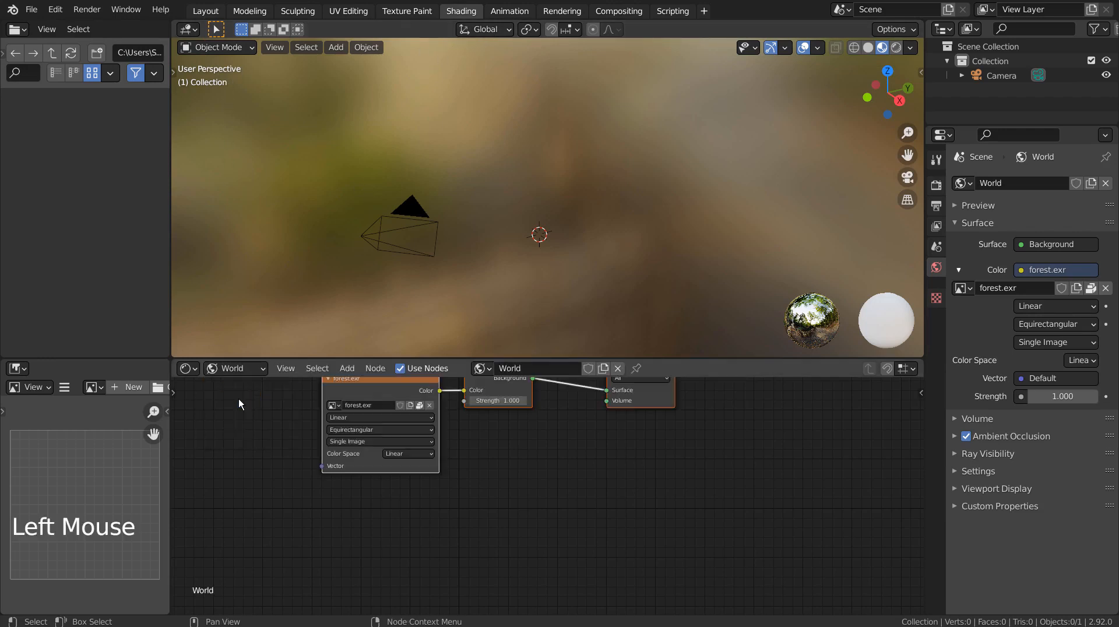
pyautogui.keyDown('shift'); pyautogui.moveTo(433, 409); pyautogui.dragTo(517, 470, button='middle'); pyautogui.keyUp('shift')
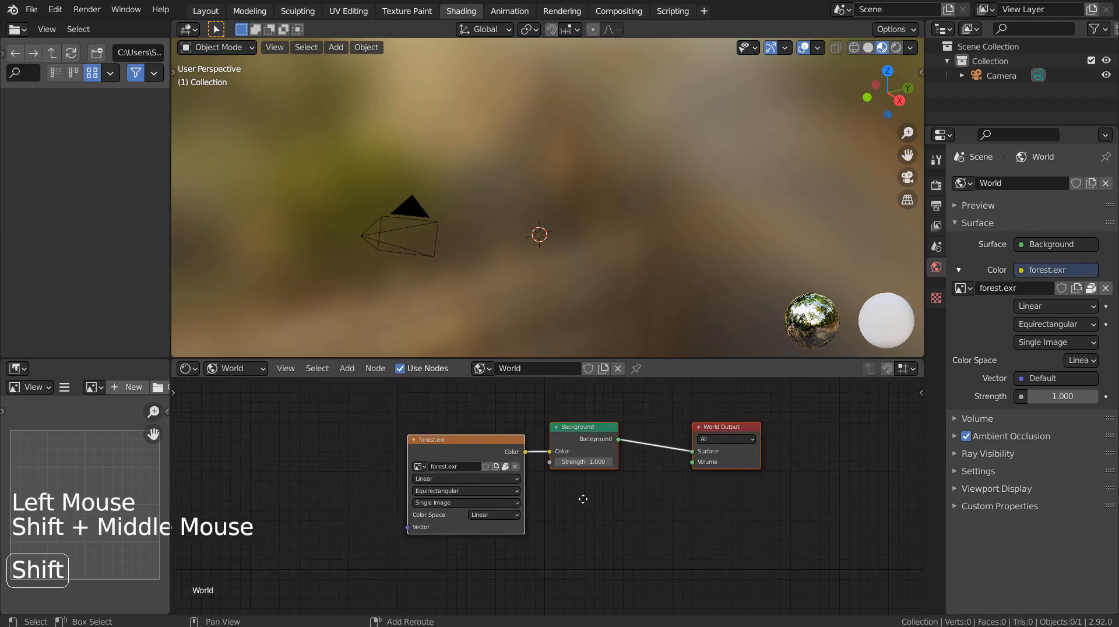
pyautogui.keyDown('shift'); pyautogui.moveTo(469, 441); pyautogui.dragTo(470, 443, button='middle'); pyautogui.keyUp('shift')
pyautogui.click(470, 443)
pyautogui.press('x')
# - Add a Noise Texture node to the World node tree, placed well before the Background node
pyautogui.hotkey('shift', 'a')
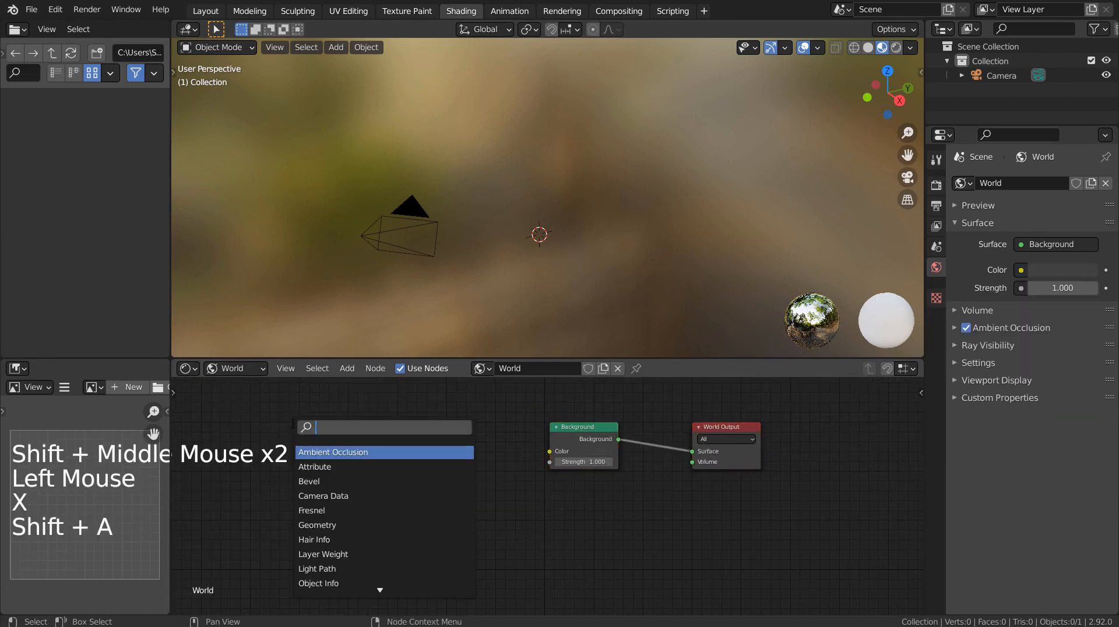
pyautogui.write('noise')
pyautogui.press('Return')
pyautogui.click(299, 425)
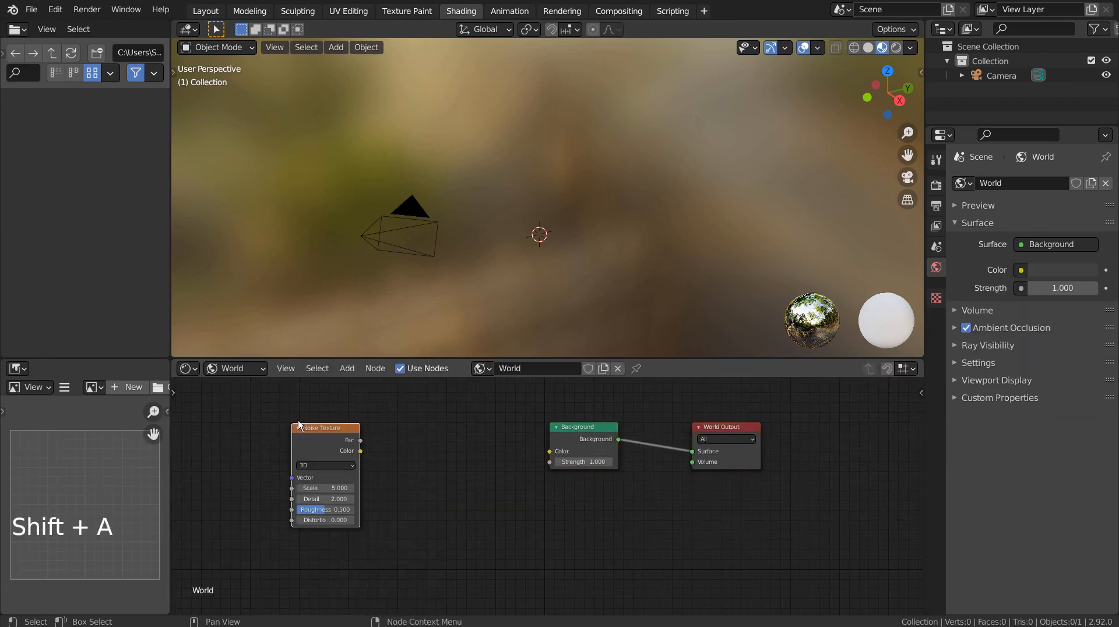
# - Add a ColorRamp node and wire it between the Noise Texture's Color output and the Background's Color input
pyautogui.hotkey('shift', 'a')
pyautogui.write('col')
pyautogui.press('Return')
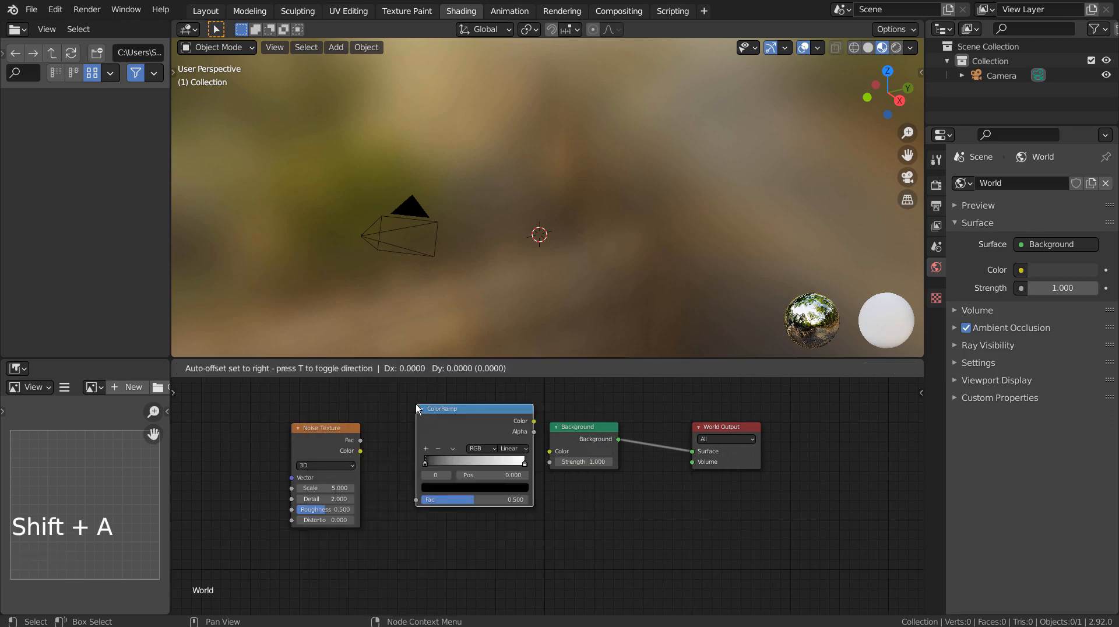
pyautogui.click(398, 418)
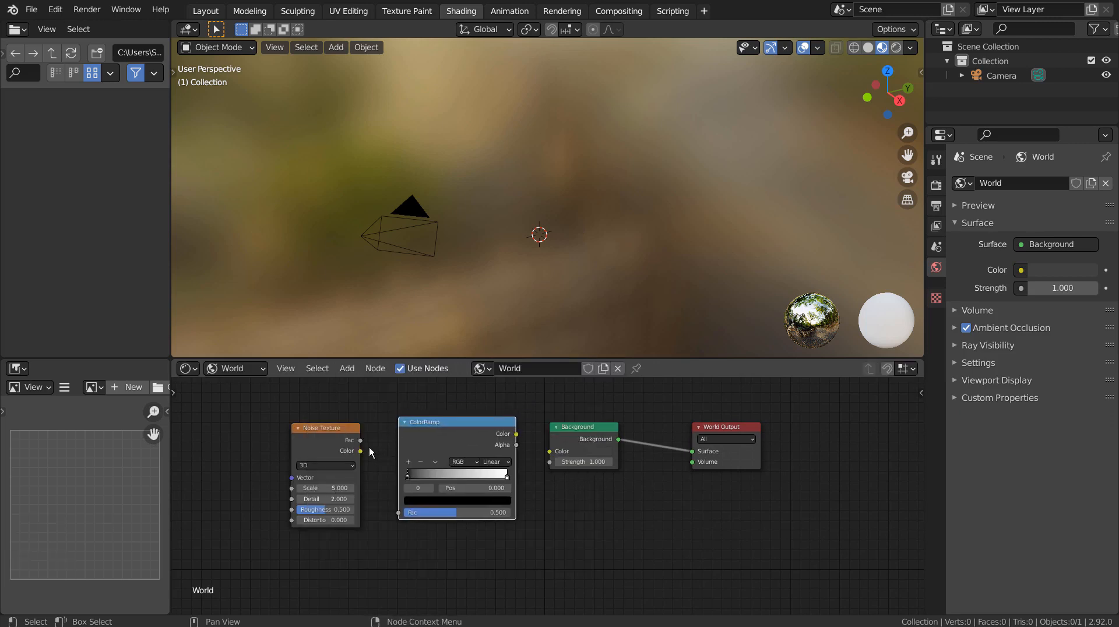
pyautogui.moveTo(362, 448); pyautogui.dragTo(399, 513)
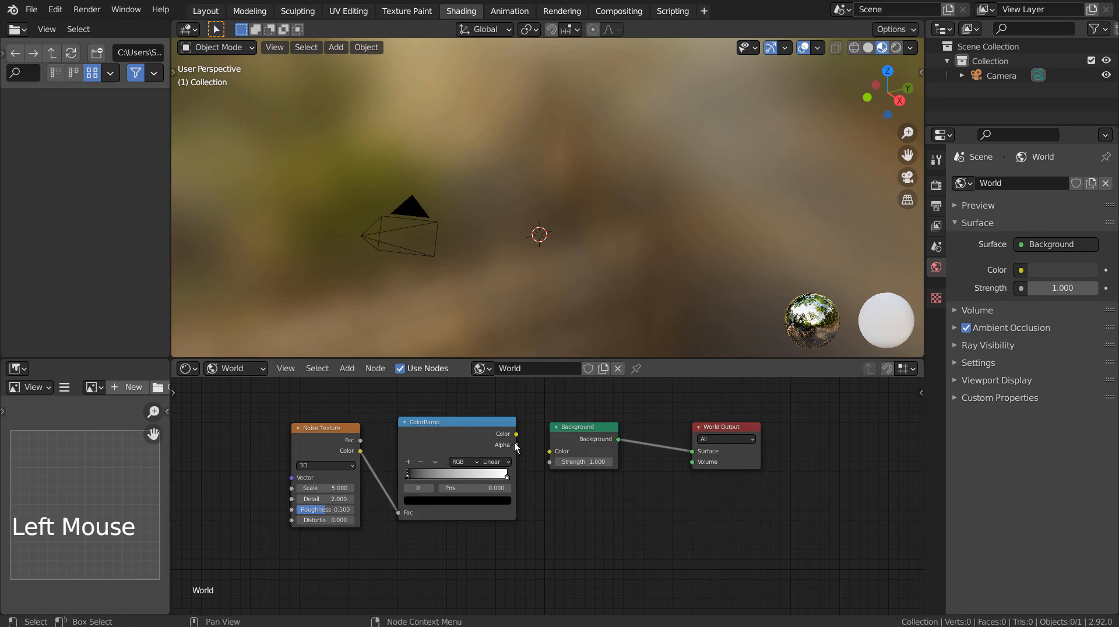
pyautogui.moveTo(516, 435); pyautogui.dragTo(549, 453)
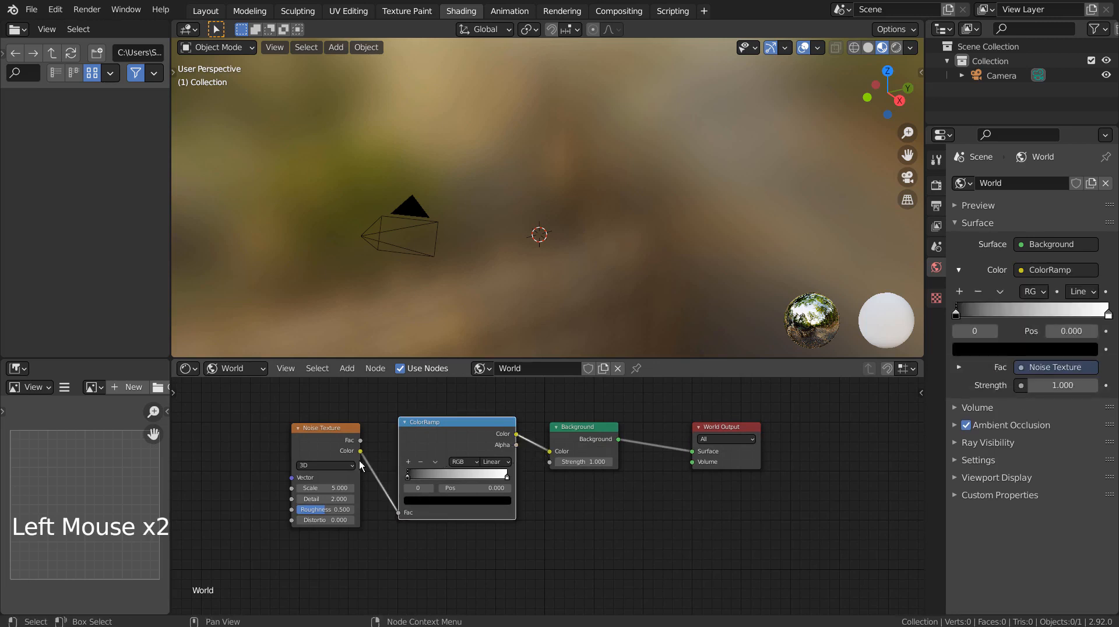
# - Set the Noise Texture's scale to 222
pyautogui.click(329, 488)
pyautogui.write('222')
pyautogui.press('Return')
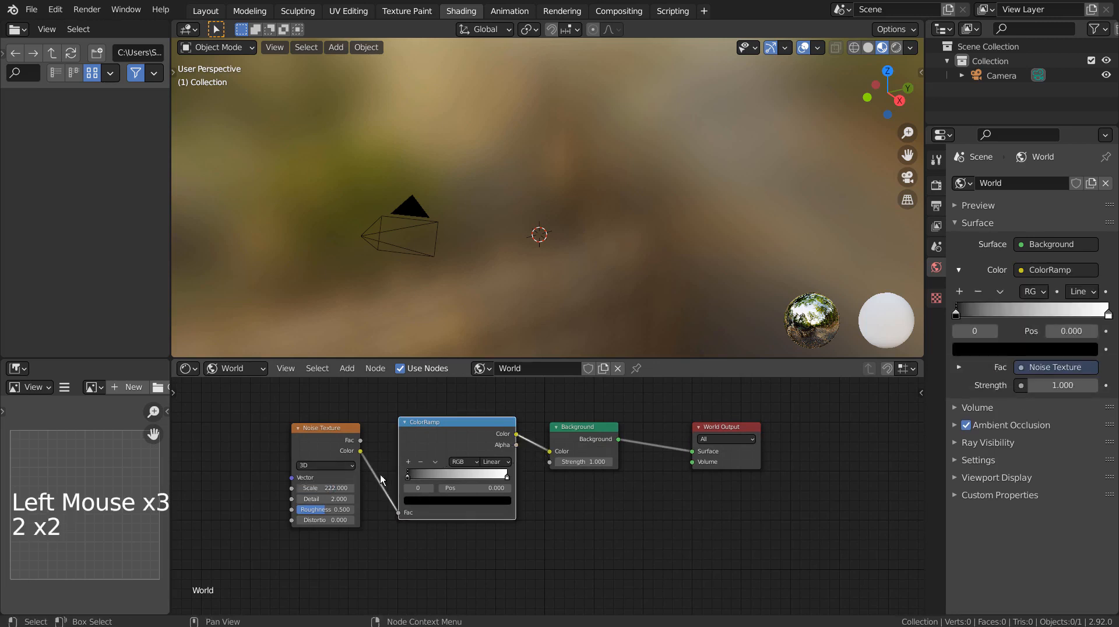
# - Switch the viewport to rendered shading and turn off the transparent film background in the render settings
pyautogui.click(896, 47)
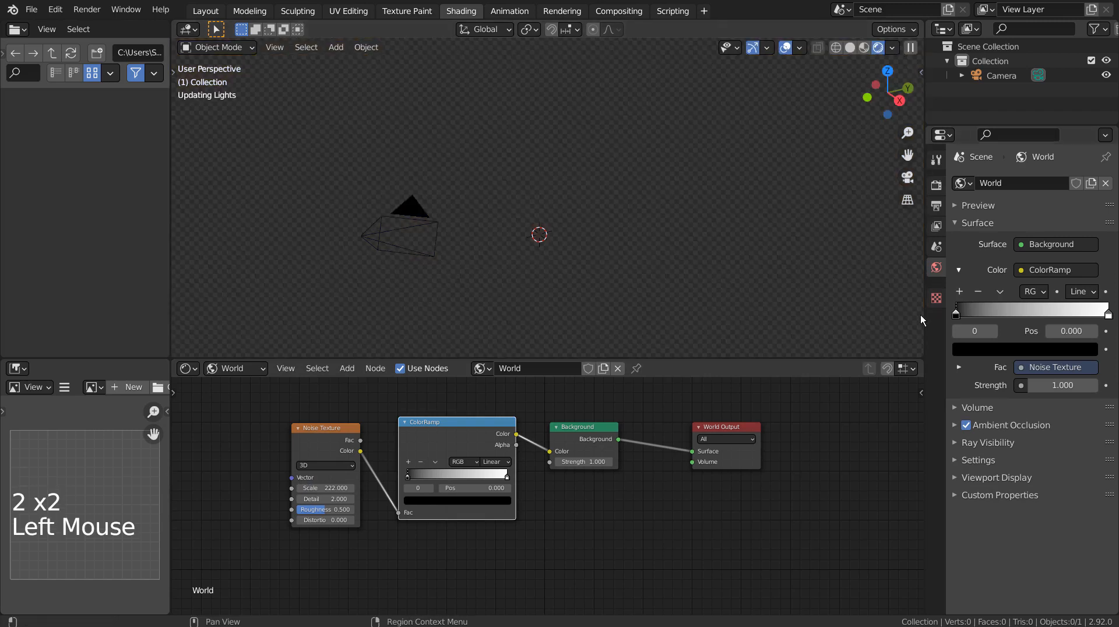
pyautogui.click(937, 185)
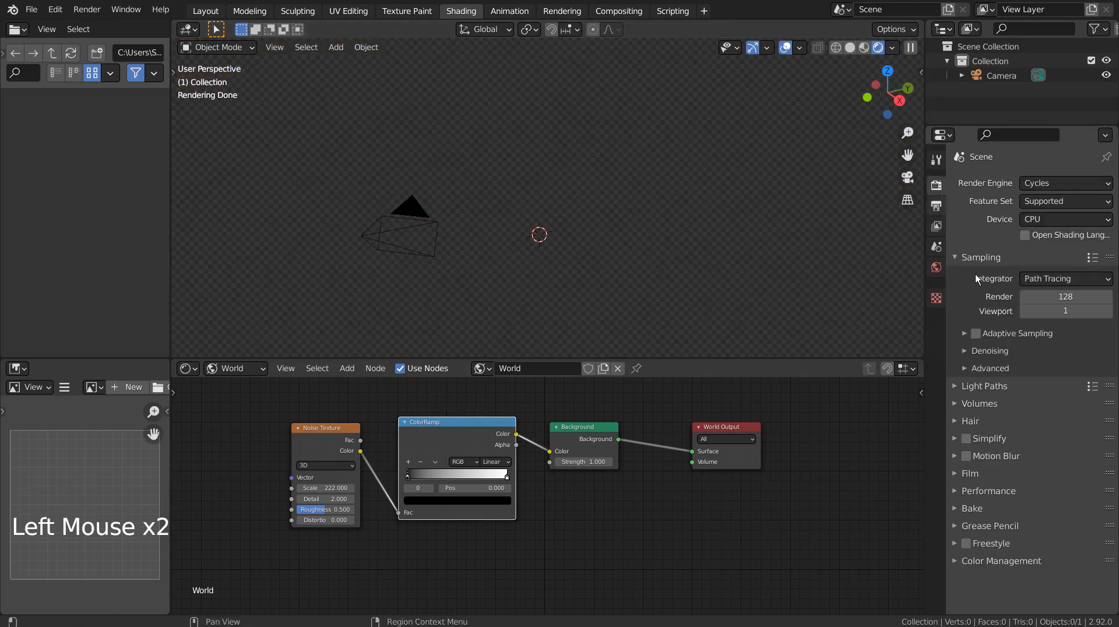
pyautogui.scroll(-4, 981, 491)
pyautogui.click(968, 473)
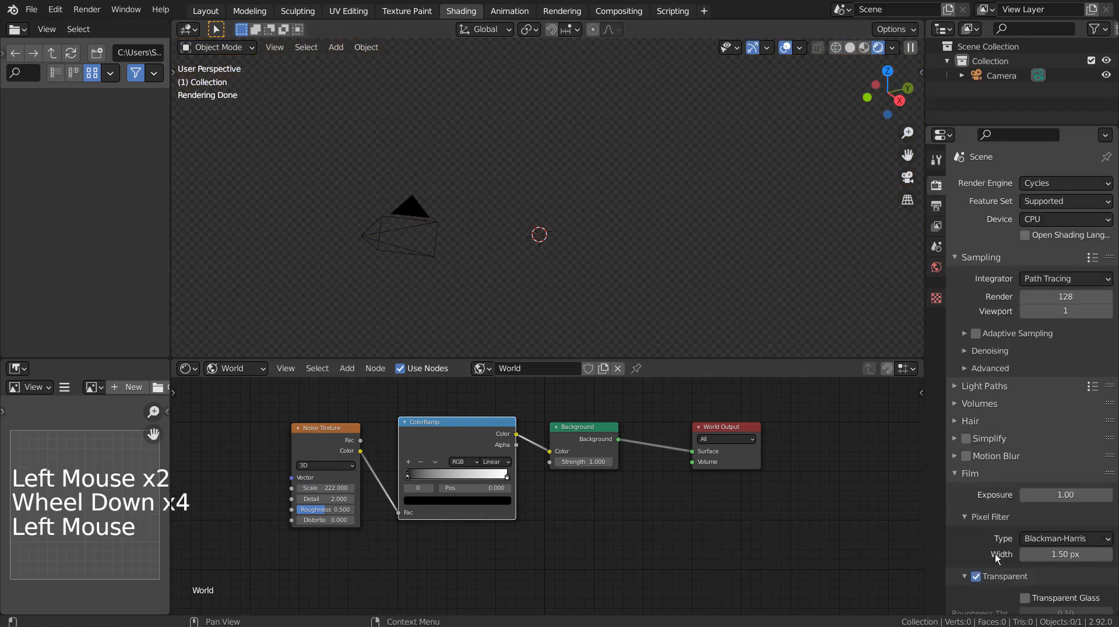
pyautogui.click(976, 578)
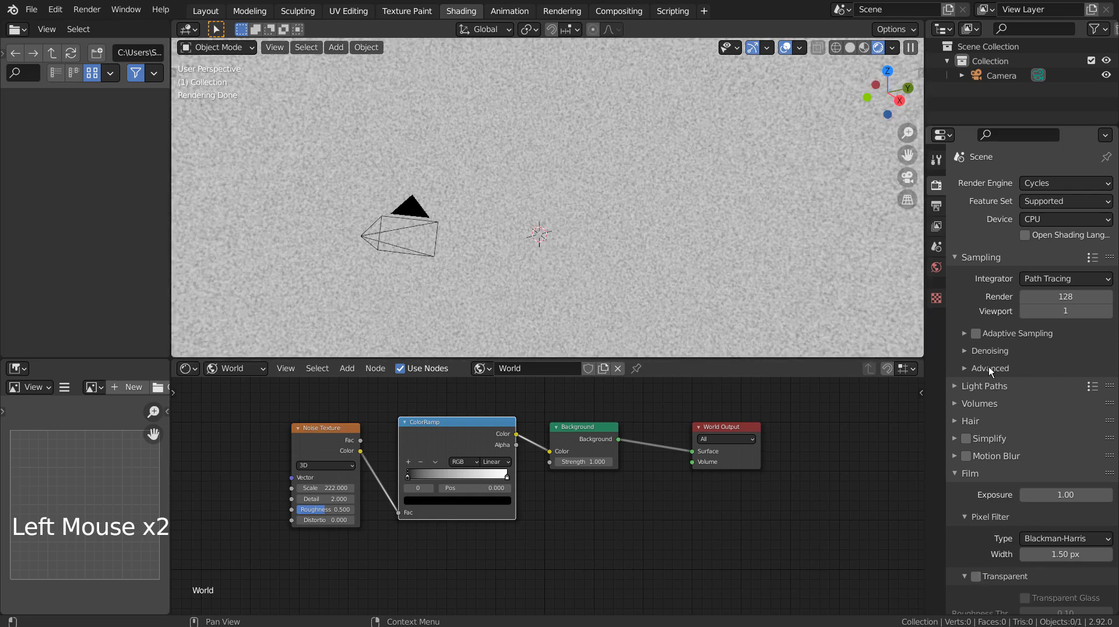
pyautogui.scroll(8, 978, 264)
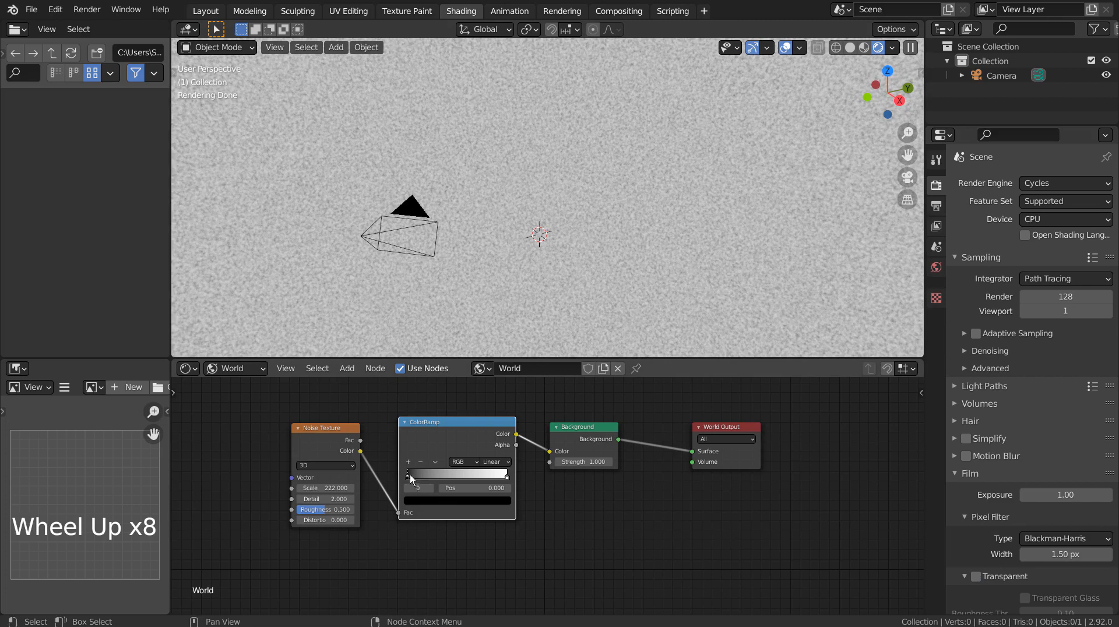
# - Shift the ColorRamp's black stop to about 0.692 to reduce the noise to sparse specks
pyautogui.moveTo(411, 475); pyautogui.dragTo(479, 475)
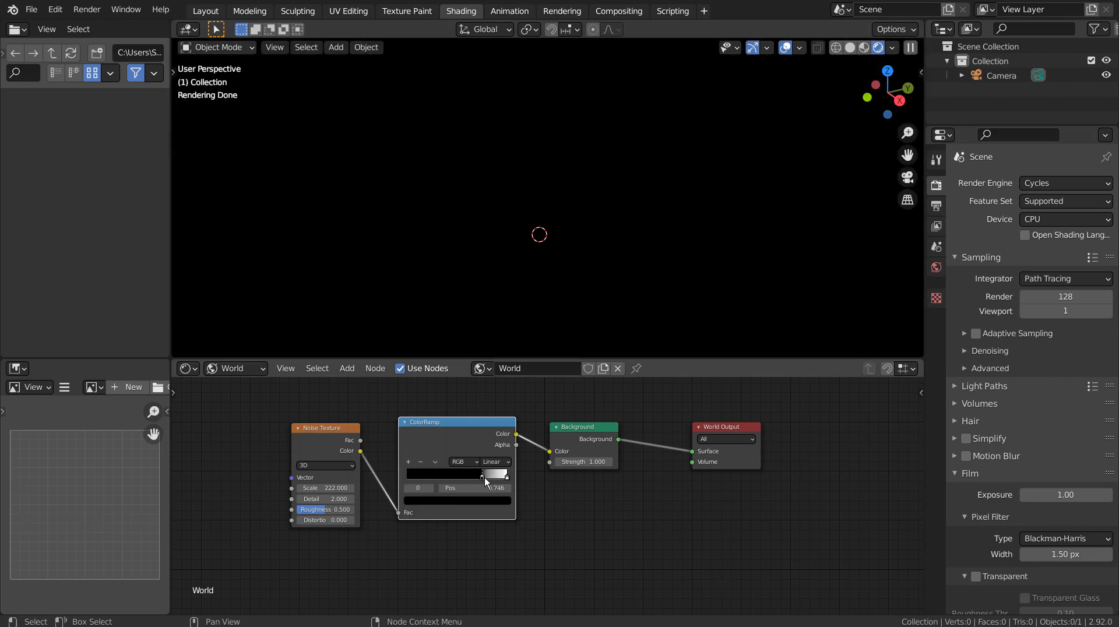
pyautogui.moveTo(484, 477); pyautogui.dragTo(477, 478)
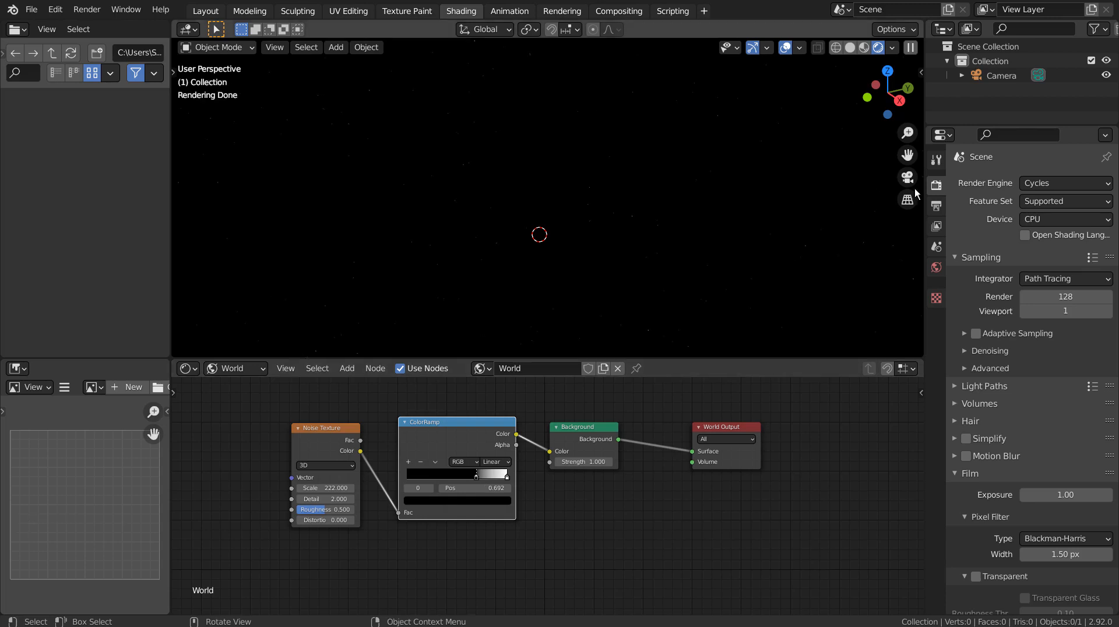
# - Set the viewport render samples to 12
pyautogui.click(1078, 308)
pyautogui.write('12')
pyautogui.press('Return')
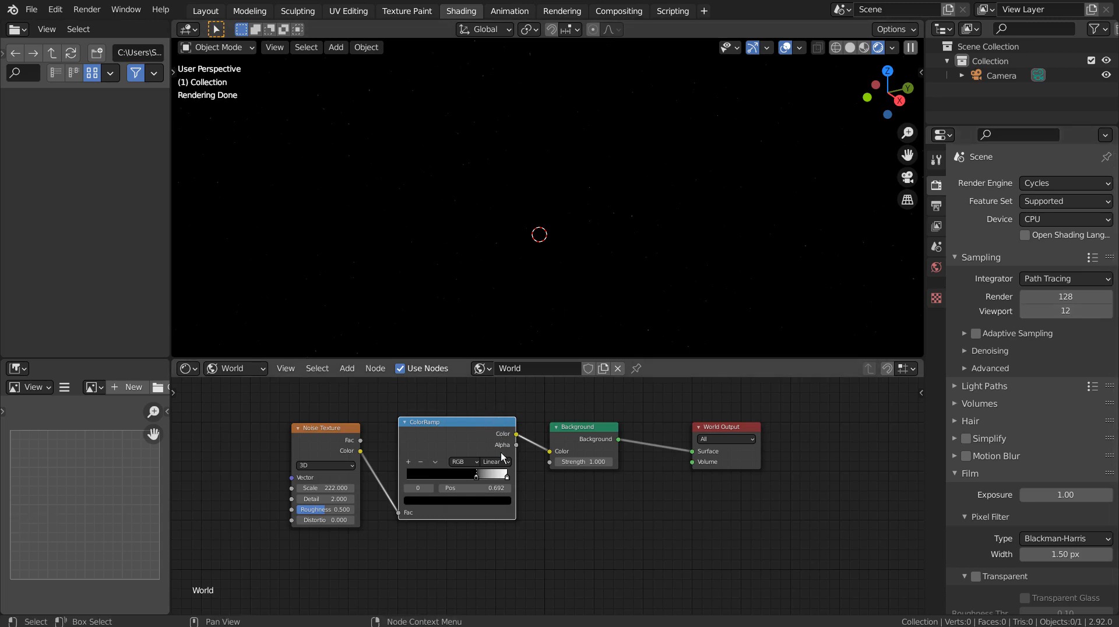
# - Move the ColorRamp's white stop to about 0.891 and its black stop to about 0.609
pyautogui.moveTo(506, 479); pyautogui.dragTo(485, 478)
pyautogui.click(490, 477)
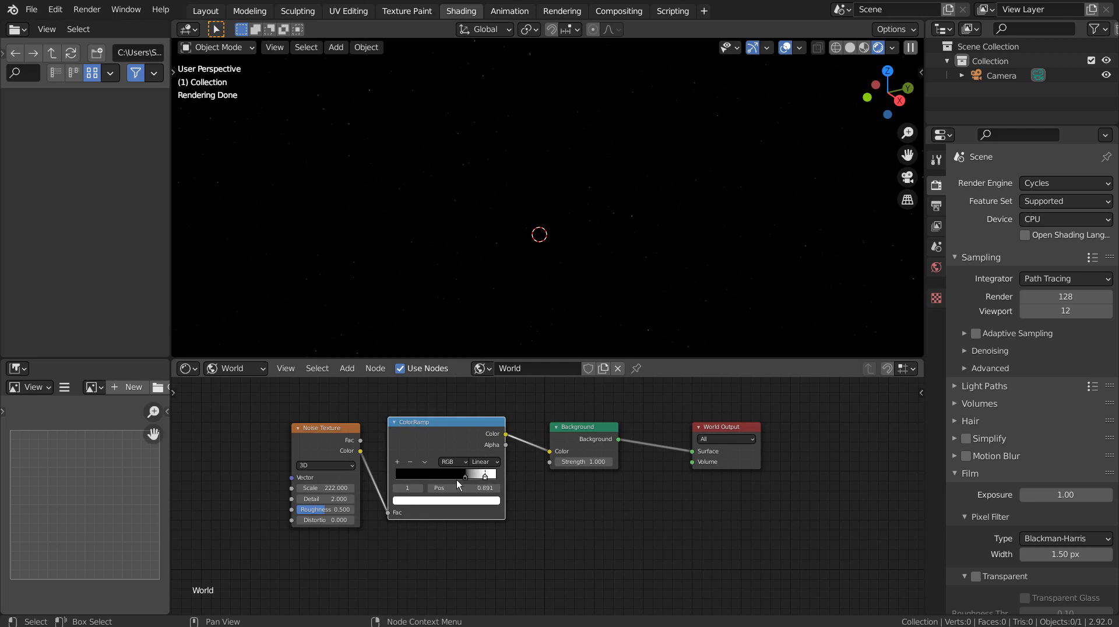
pyautogui.moveTo(464, 477); pyautogui.dragTo(458, 478)
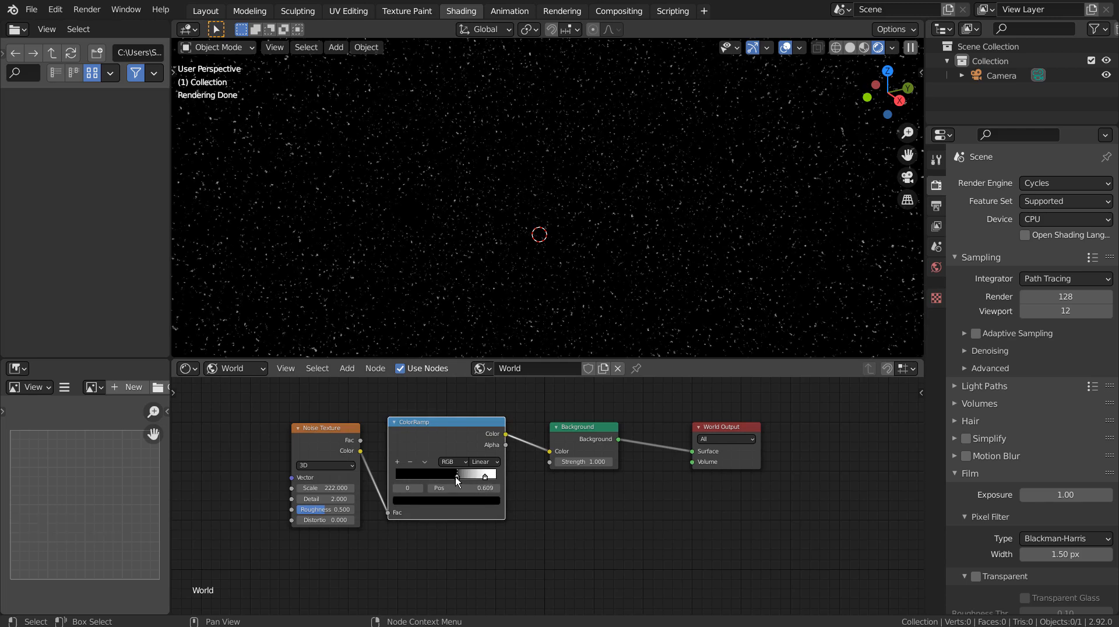
# - Go to the Layout workspace and display the starfield with rendered viewport shading from near ground level
pyautogui.click(205, 10)
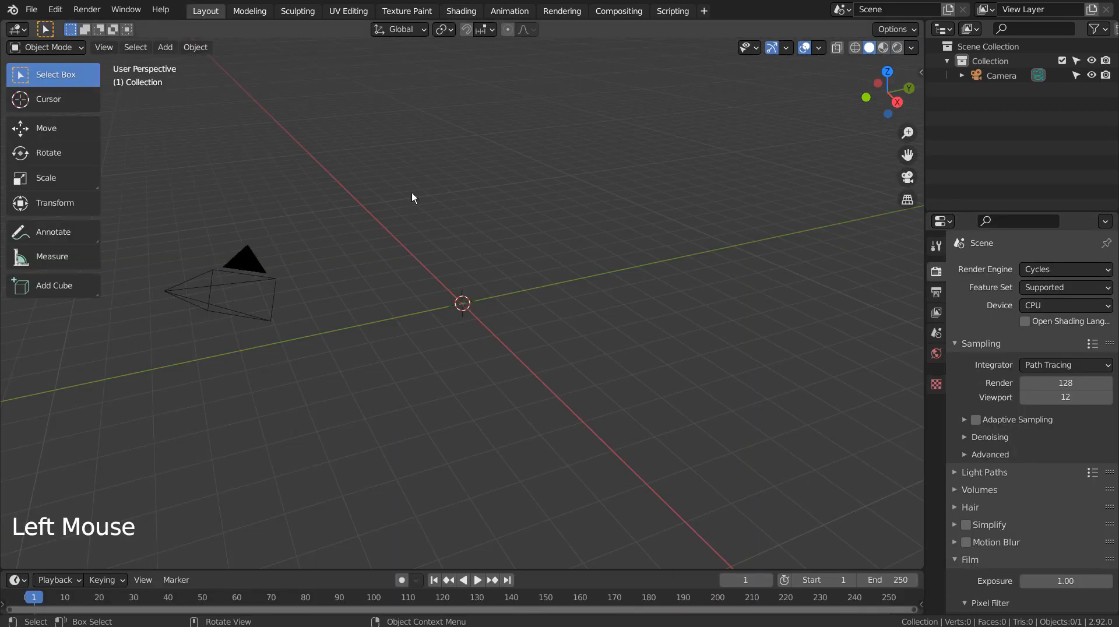
pyautogui.click(898, 47)
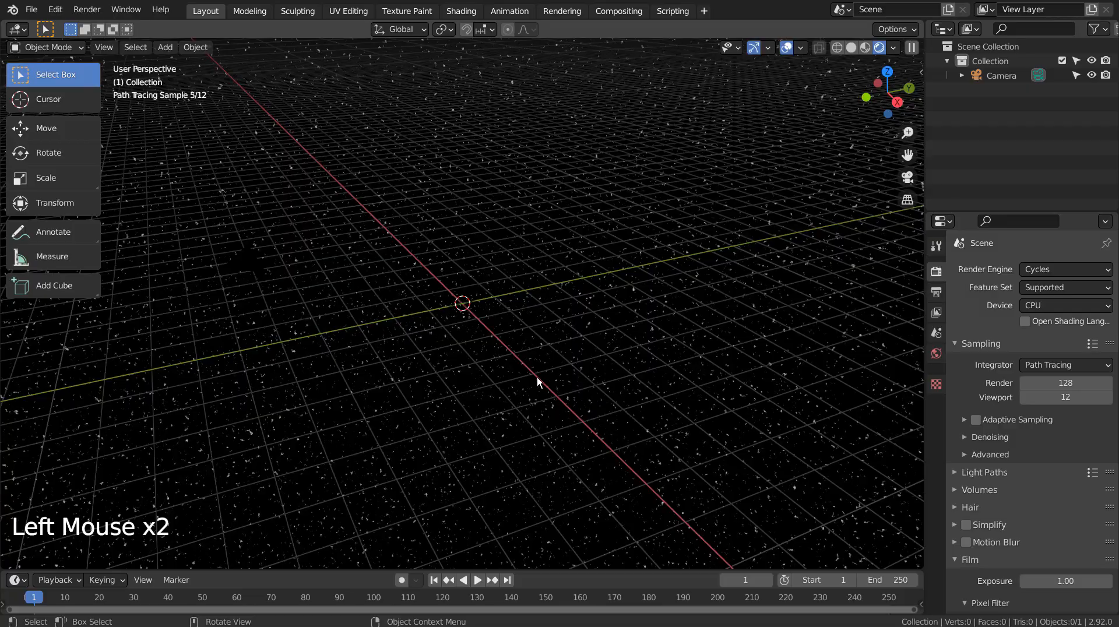
pyautogui.moveTo(537, 375); pyautogui.dragTo(631, 351, button='middle')
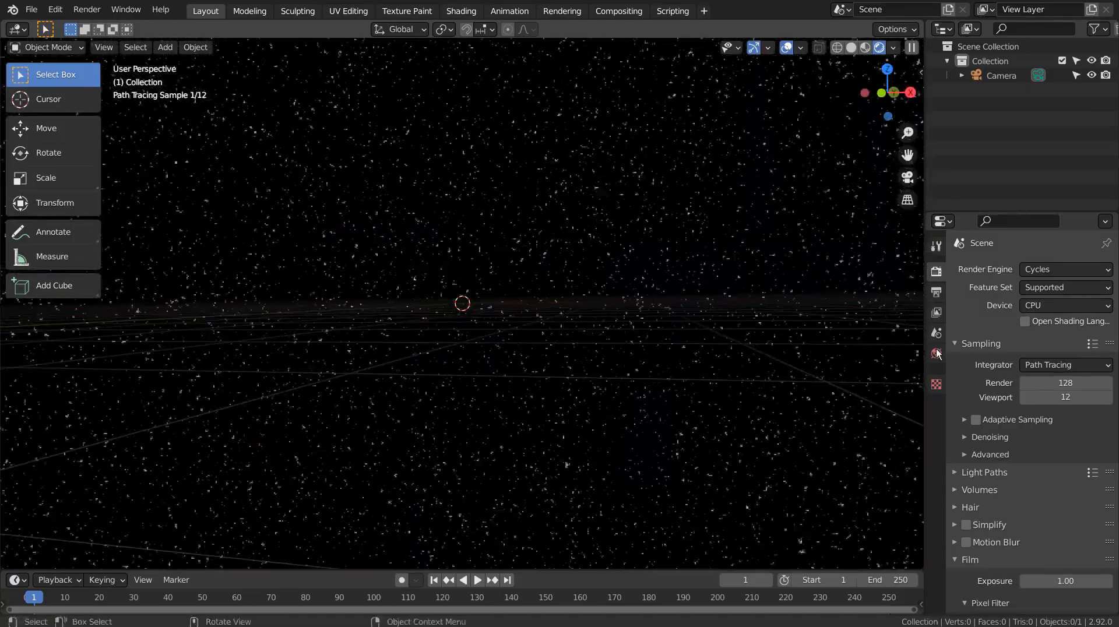
# - Set the viewport render samples to 1
pyautogui.click(1064, 398)
pyautogui.write('1')
pyautogui.press('Return')
pyautogui.click(530, 306)
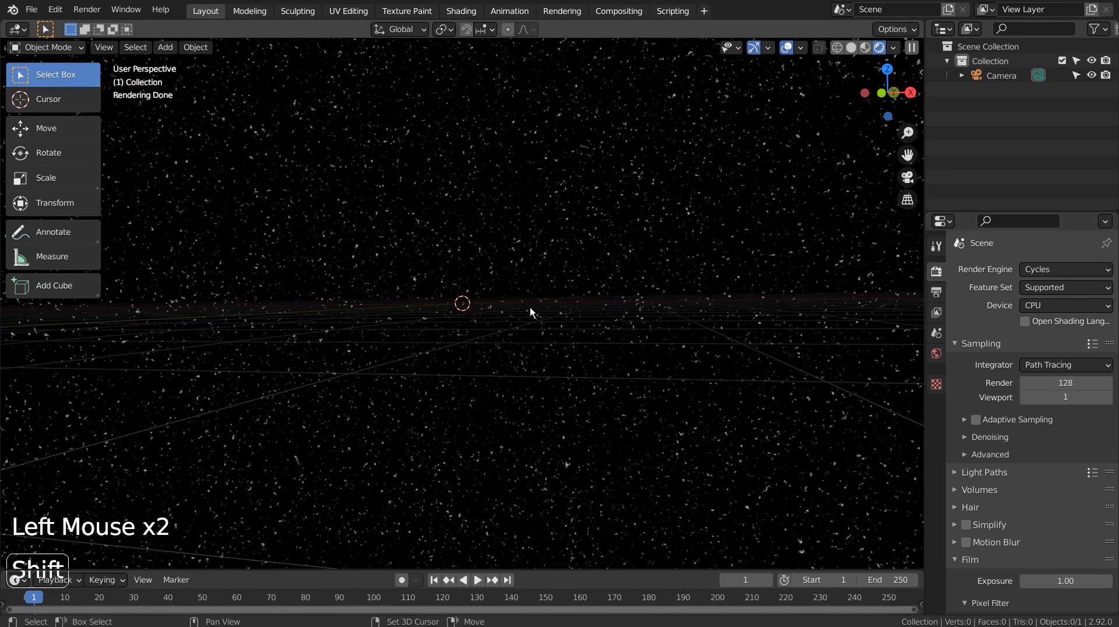
# - Add a UV sphere with a Subdivision modifier at level 3 for both viewport and render
pyautogui.hotkey('shift', 'a')
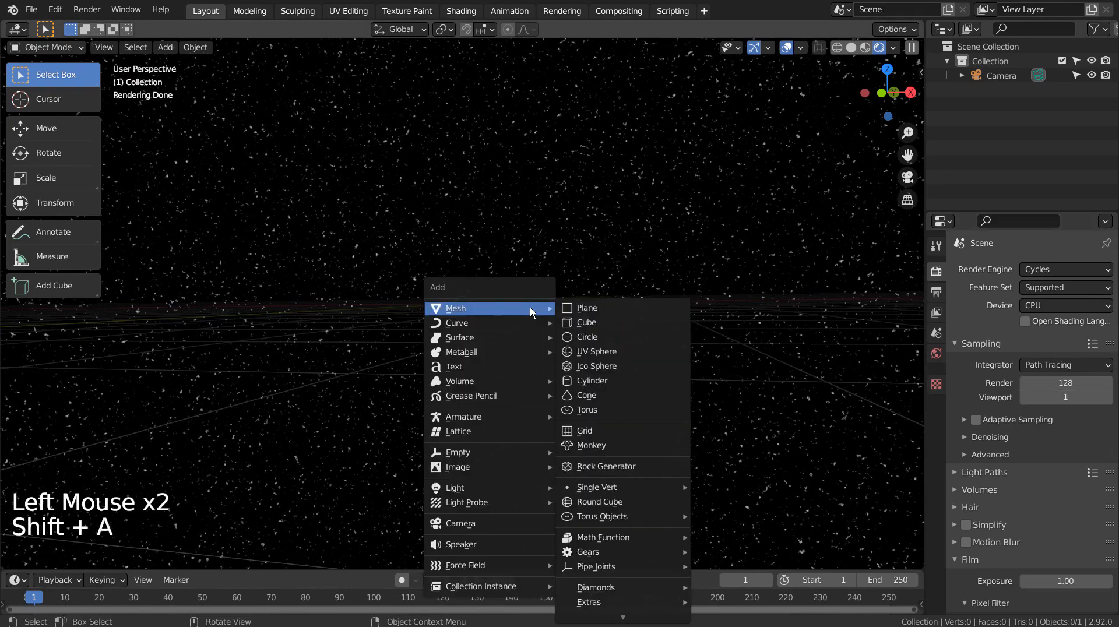
pyautogui.click(589, 352)
pyautogui.hotkey('ctrl', '3')
pyautogui.scroll(7, 513, 324)
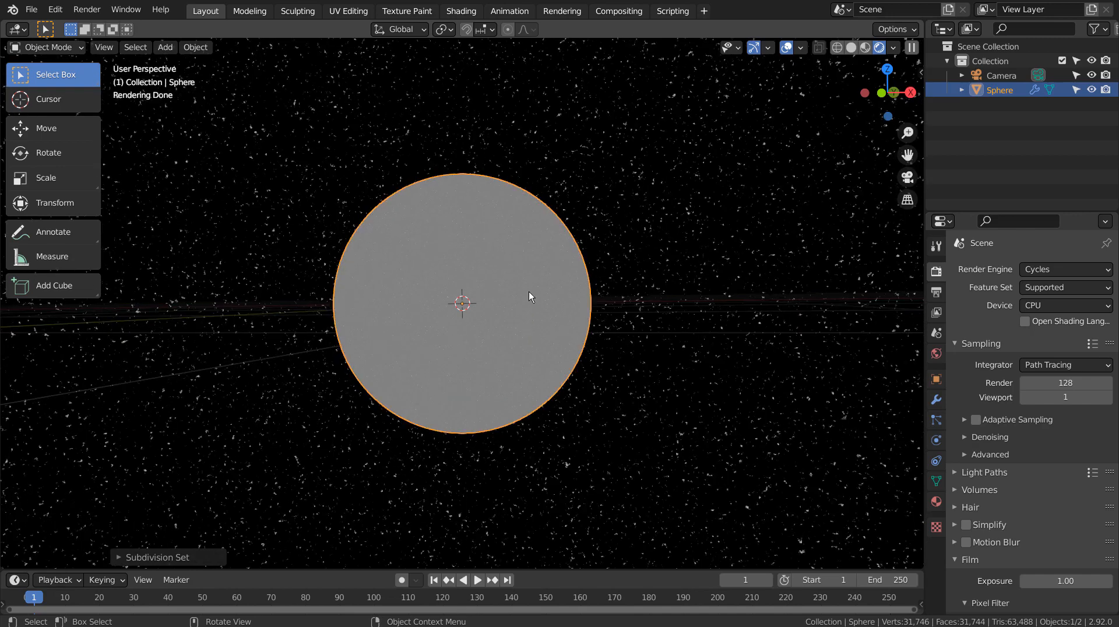
pyautogui.hotkey('ctrl', '3')
pyautogui.click(937, 400)
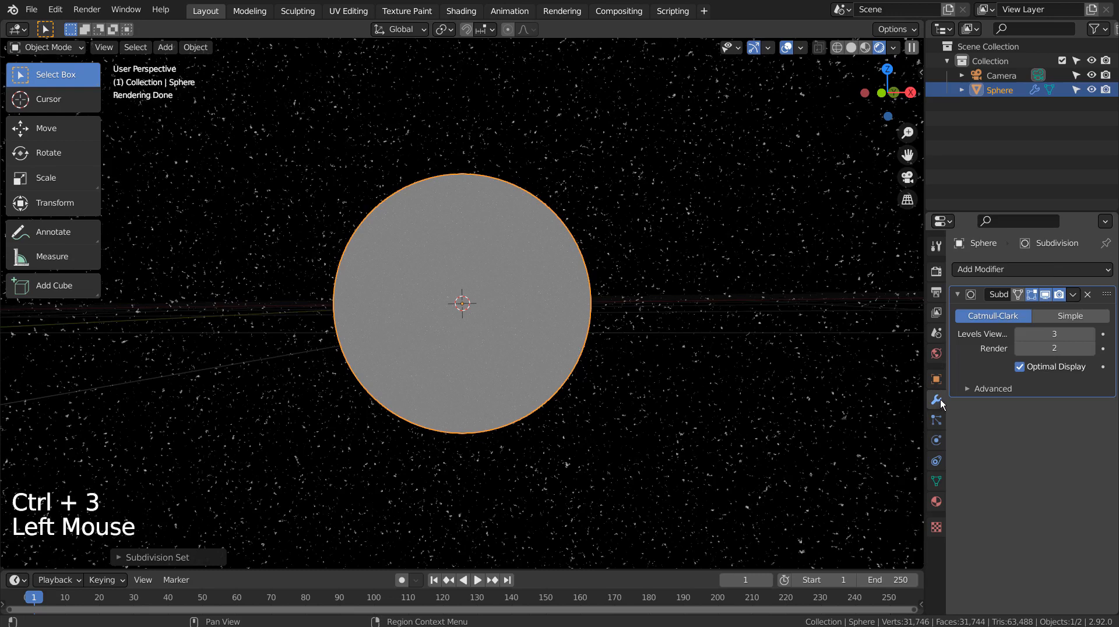
pyautogui.click(1089, 348)
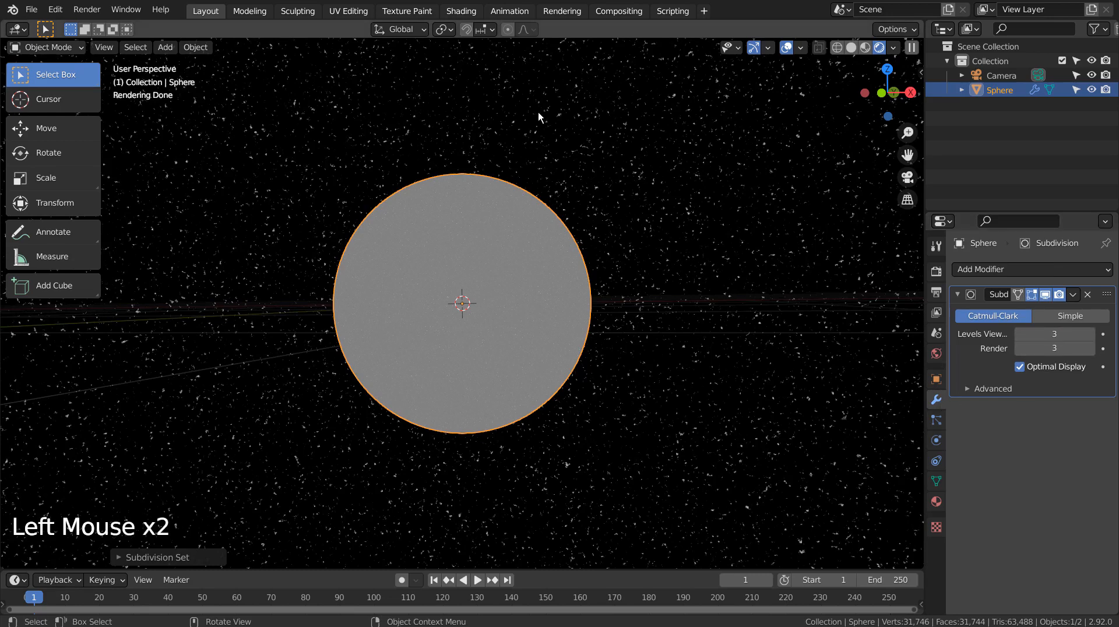
# - Return to the Shading workspace, show the object shader nodes and create a new material for the sphere
pyautogui.click(461, 10)
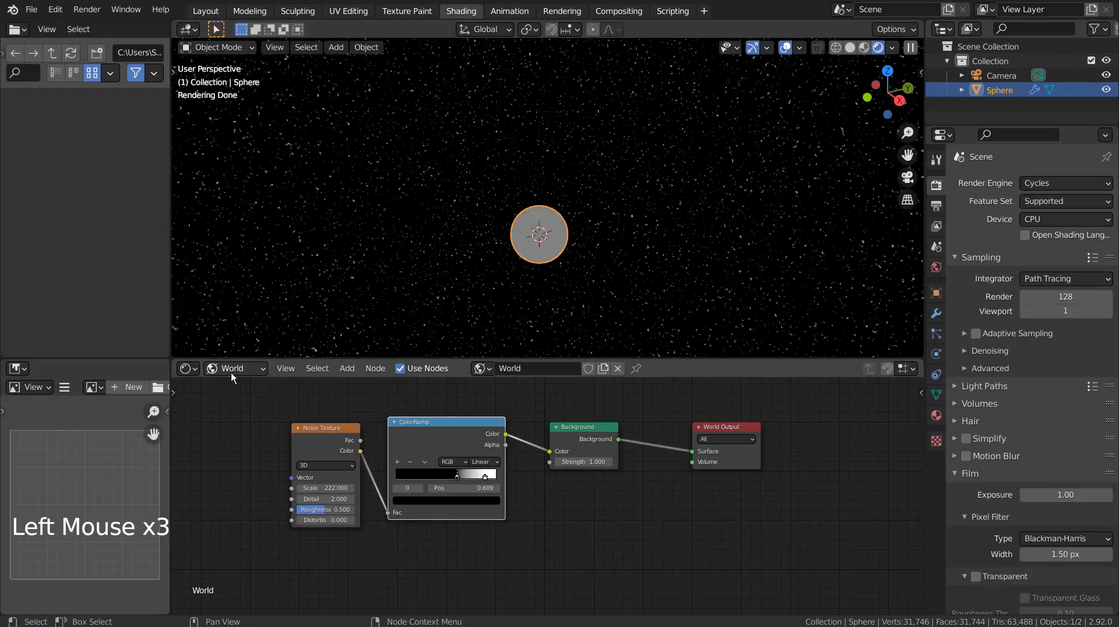
pyautogui.moveTo(231, 373); pyautogui.dragTo(239, 397)
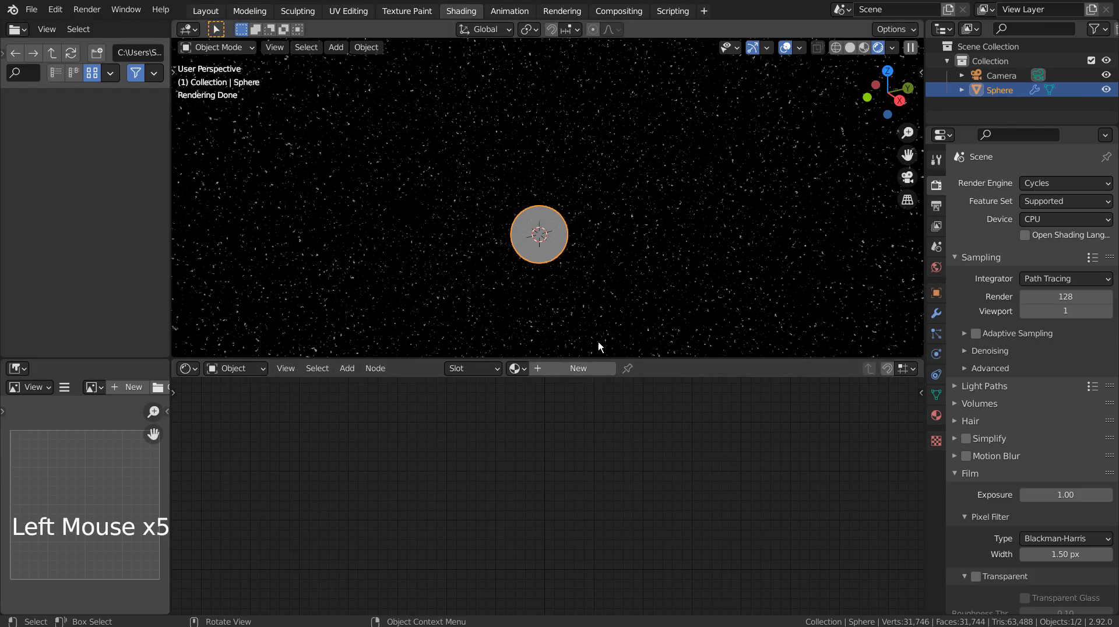
pyautogui.click(582, 372)
pyautogui.click(582, 432)
pyautogui.hotkey('ctrl', 'shift', 't')
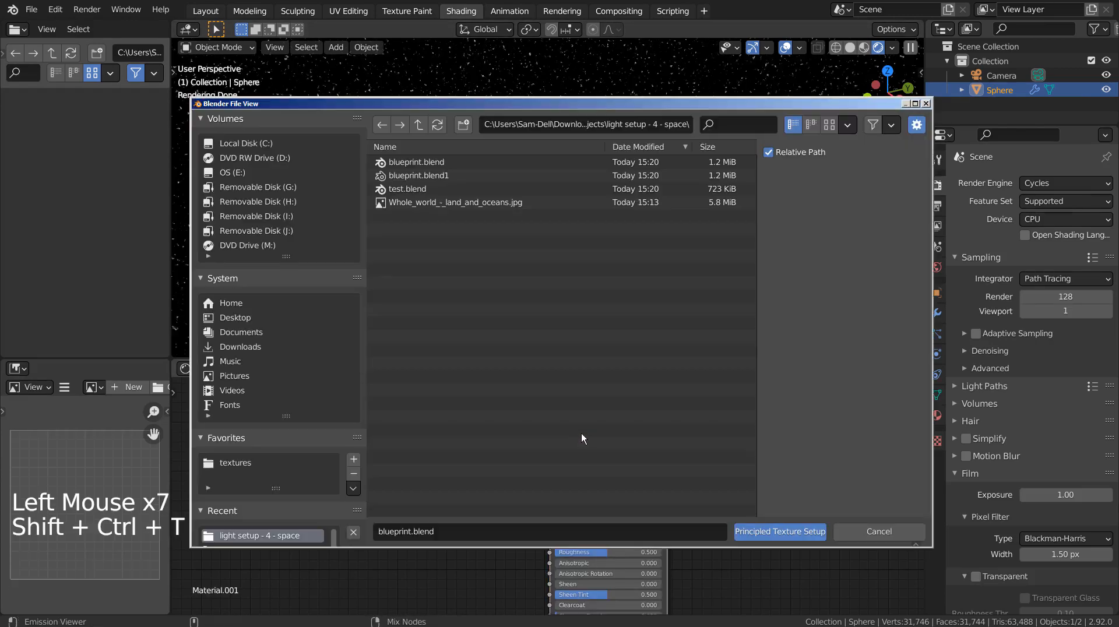
pyautogui.click(855, 528)
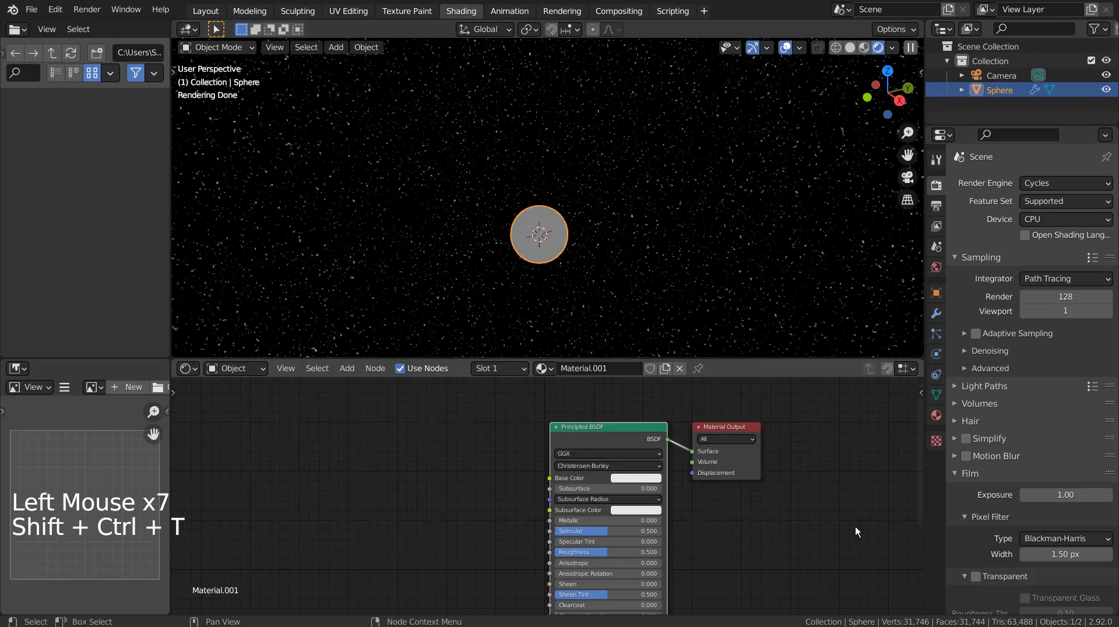
# - Add an Image Texture node to the sphere's material
pyautogui.click(283, 470)
pyautogui.hotkey('shift', 'a')
pyautogui.write('ui')
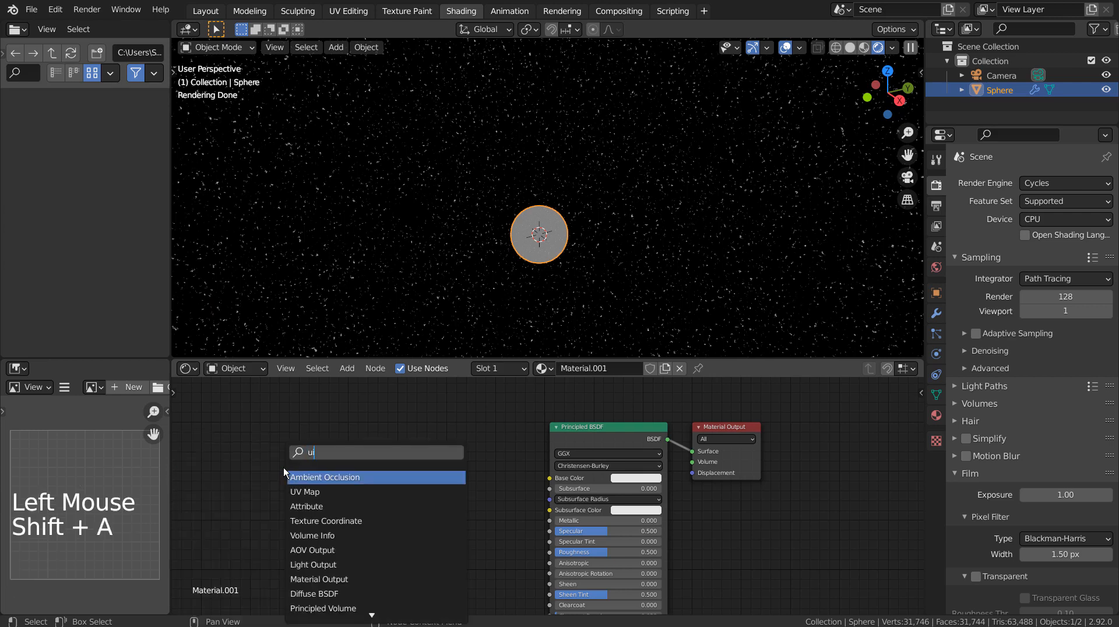
pyautogui.press('BackSpace')
pyautogui.press('BackSpace')
pyautogui.write('img')
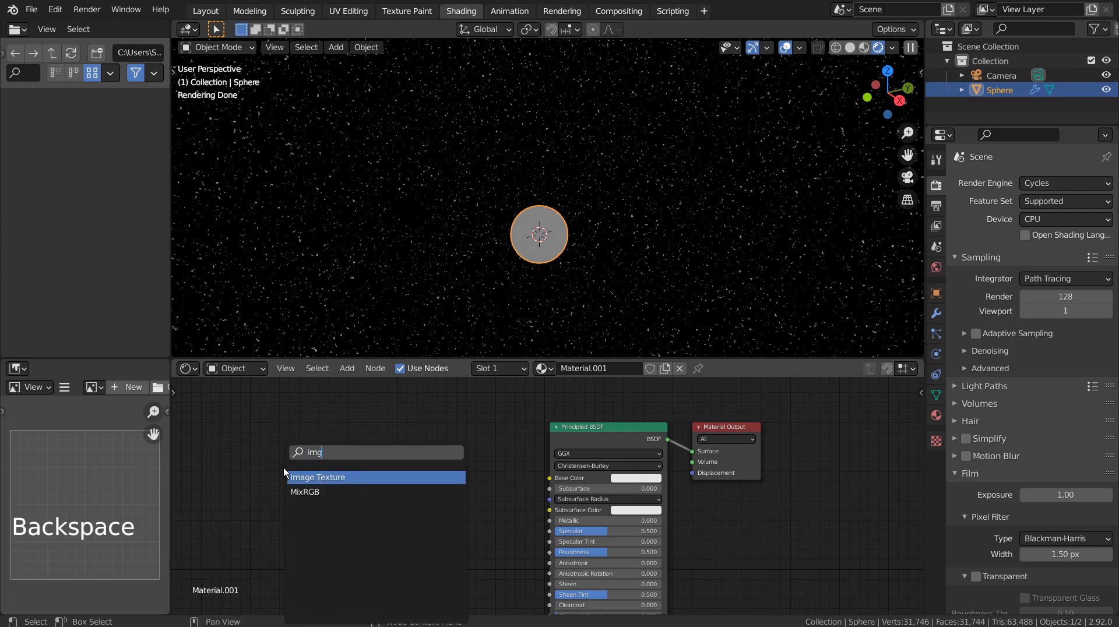
pyautogui.press('Return')
# - Link the Image Texture's Color to the Principled BSDF's Base Color and load Whole_world_-_land_and_oceans.jpg into it
pyautogui.moveTo(402, 485); pyautogui.dragTo(548, 478)
pyautogui.click(366, 505)
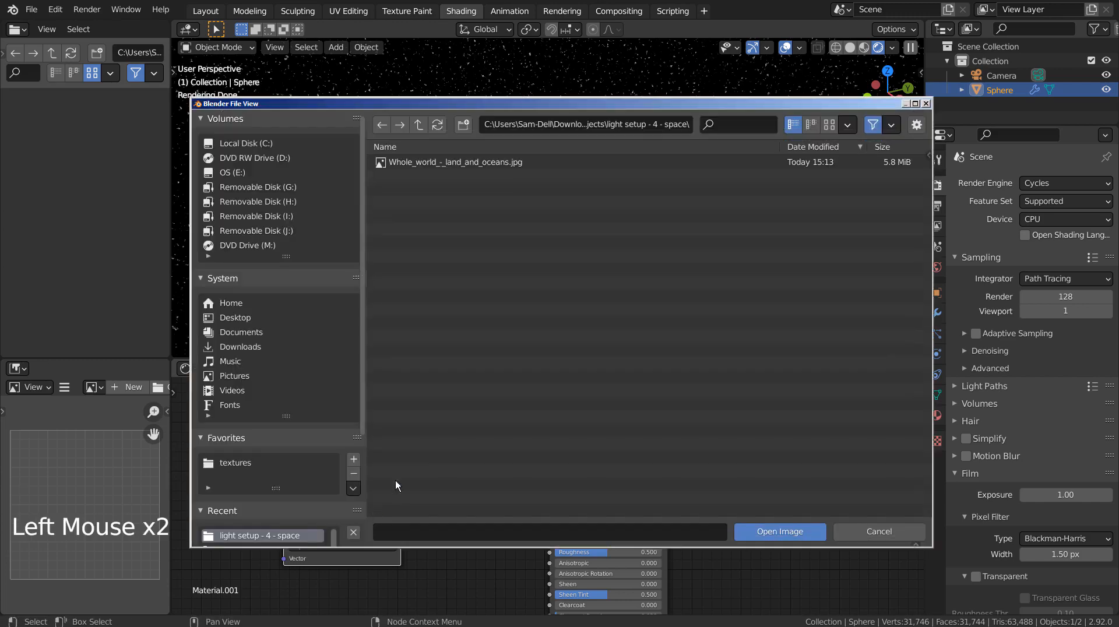
pyautogui.doubleClick(460, 165)
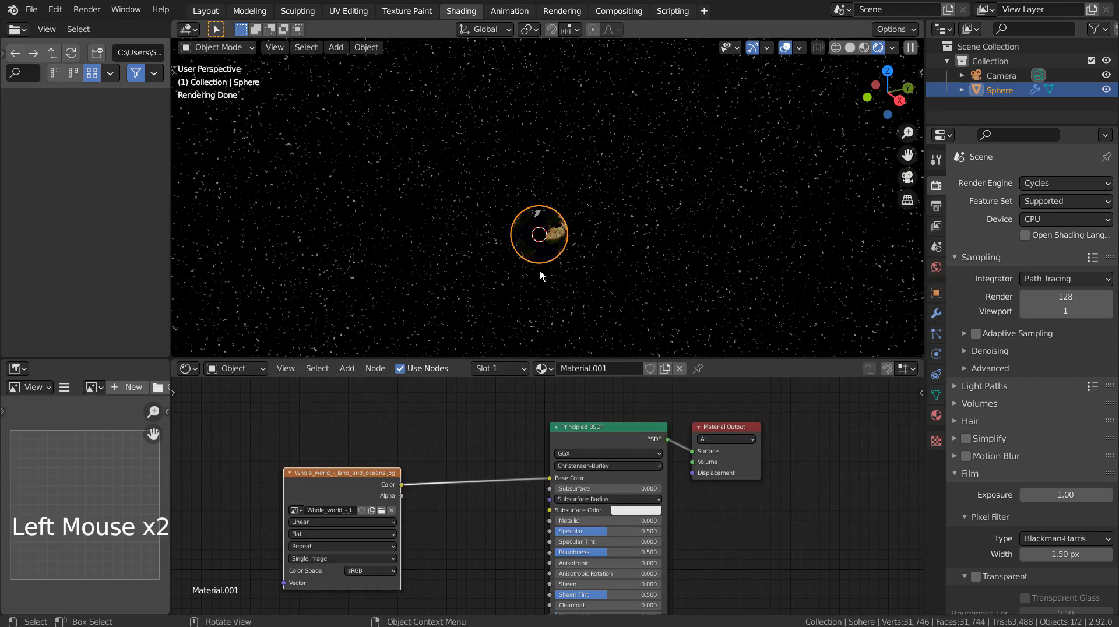
# - Return to the Layout workspace and add a Sun light at the centre of the Earth sphere
pyautogui.click(206, 11)
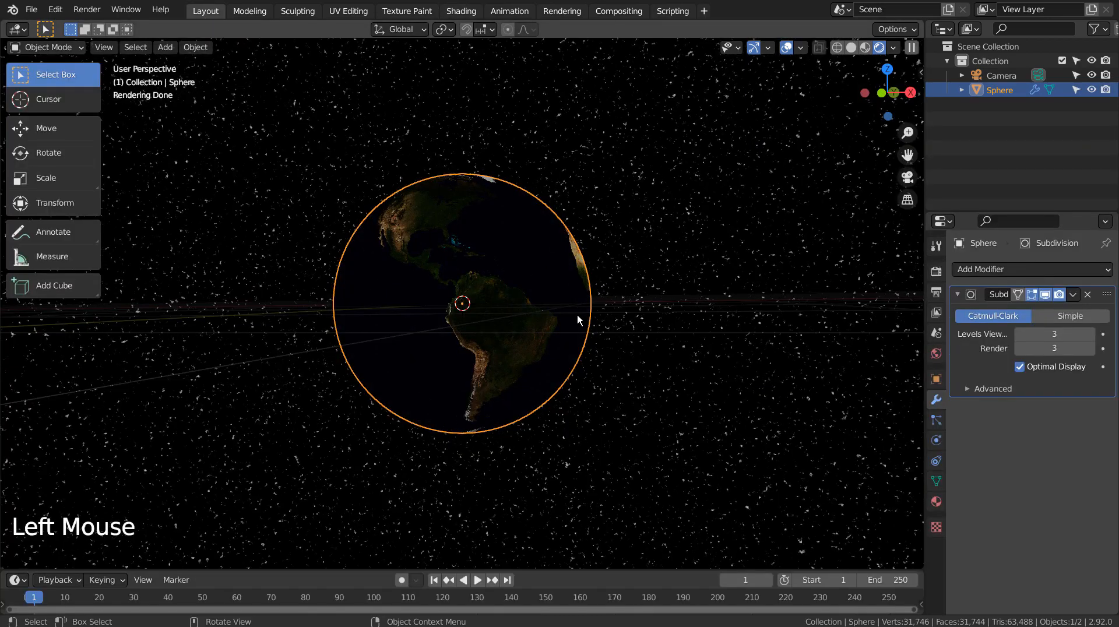
pyautogui.moveTo(577, 317); pyautogui.dragTo(583, 323, button='middle')
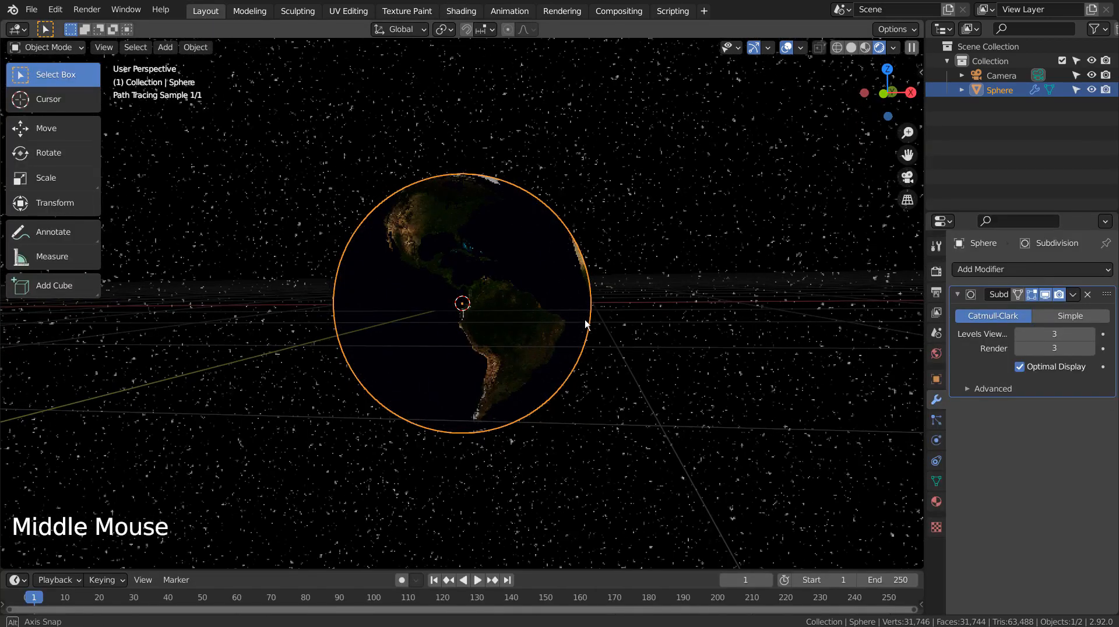
pyautogui.middleClick(586, 323)
pyautogui.click(937, 354)
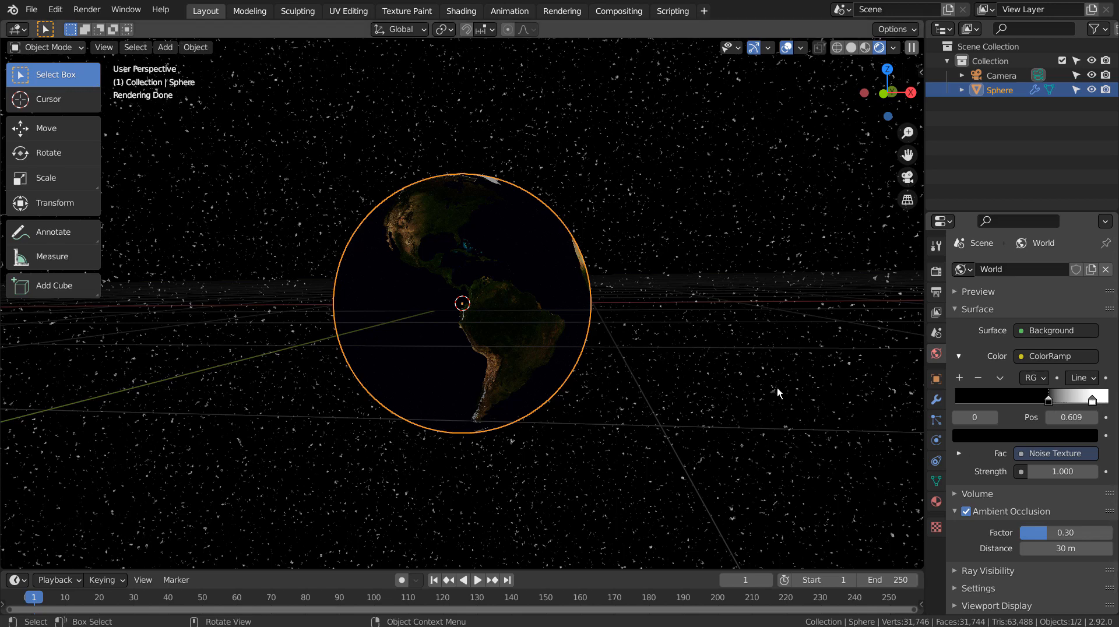
pyautogui.click(787, 374)
pyautogui.hotkey('shift', 'a')
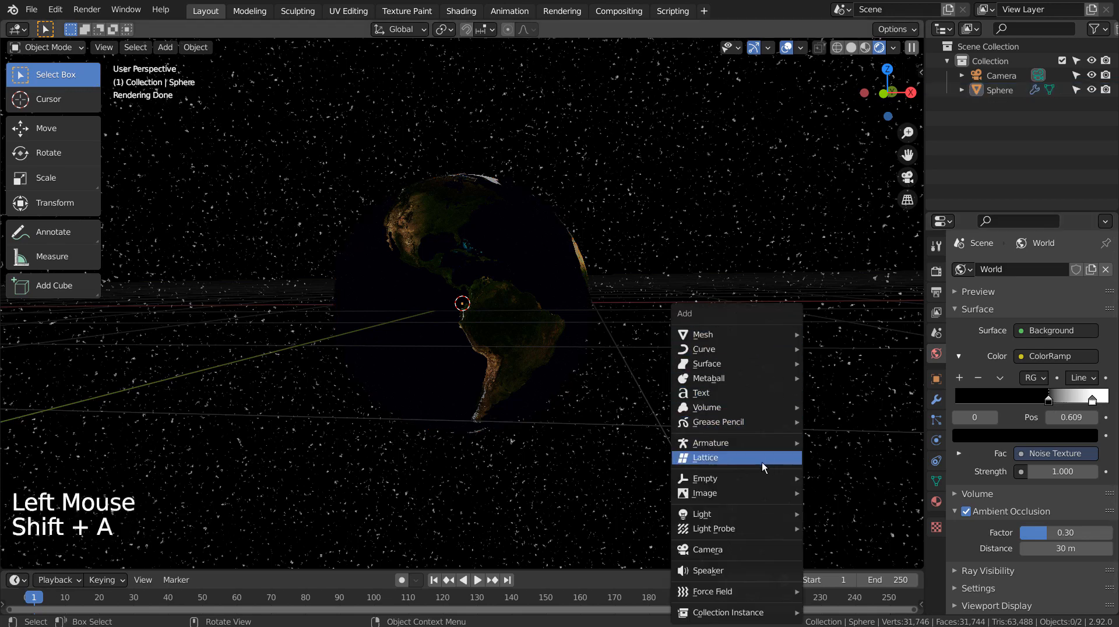
pyautogui.moveTo(755, 497)
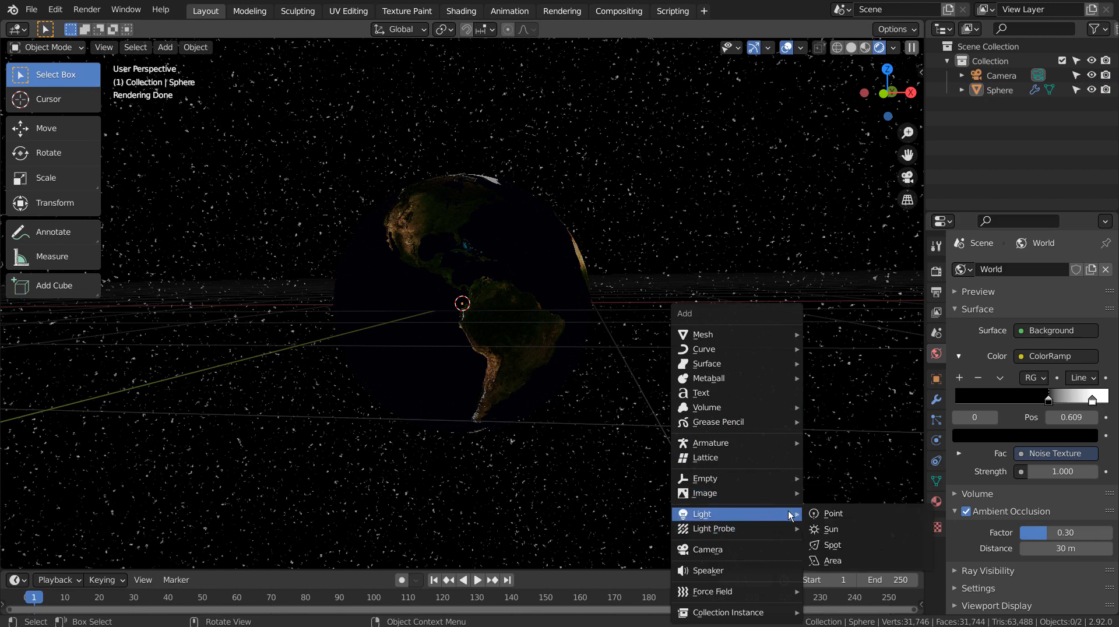
pyautogui.click(824, 528)
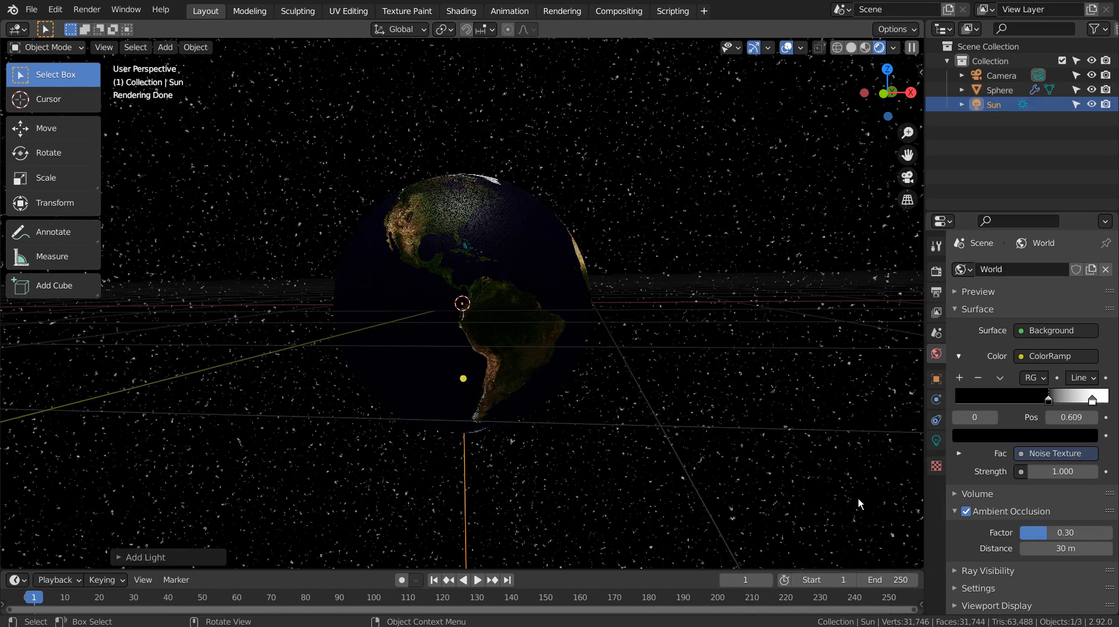
# - Set the Sun light's strength to 5
pyautogui.click(937, 440)
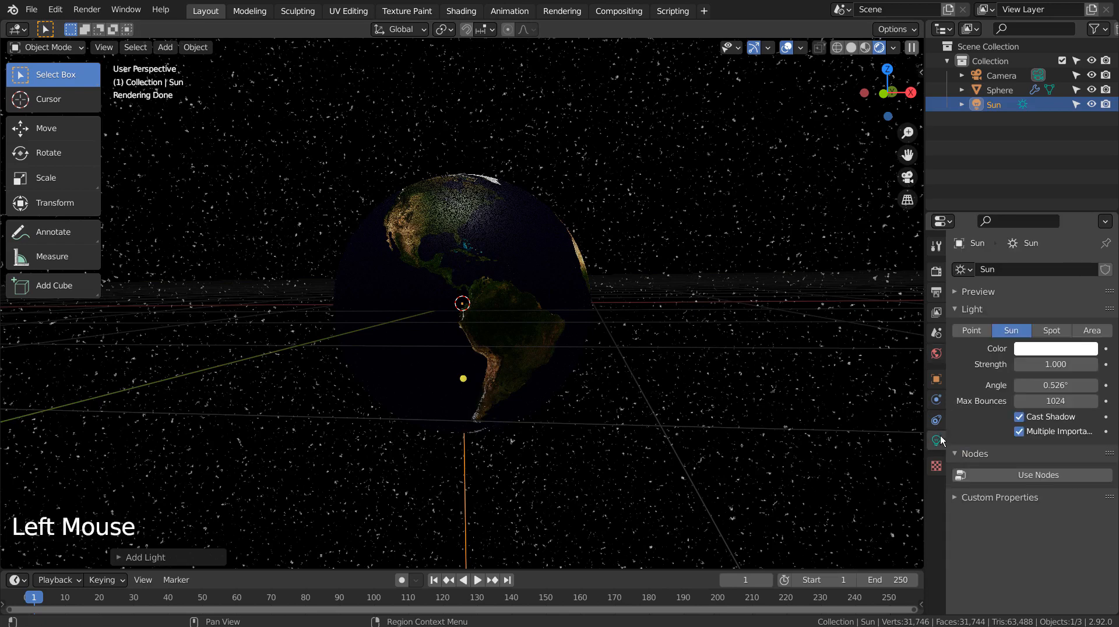
pyautogui.doubleClick(1056, 364)
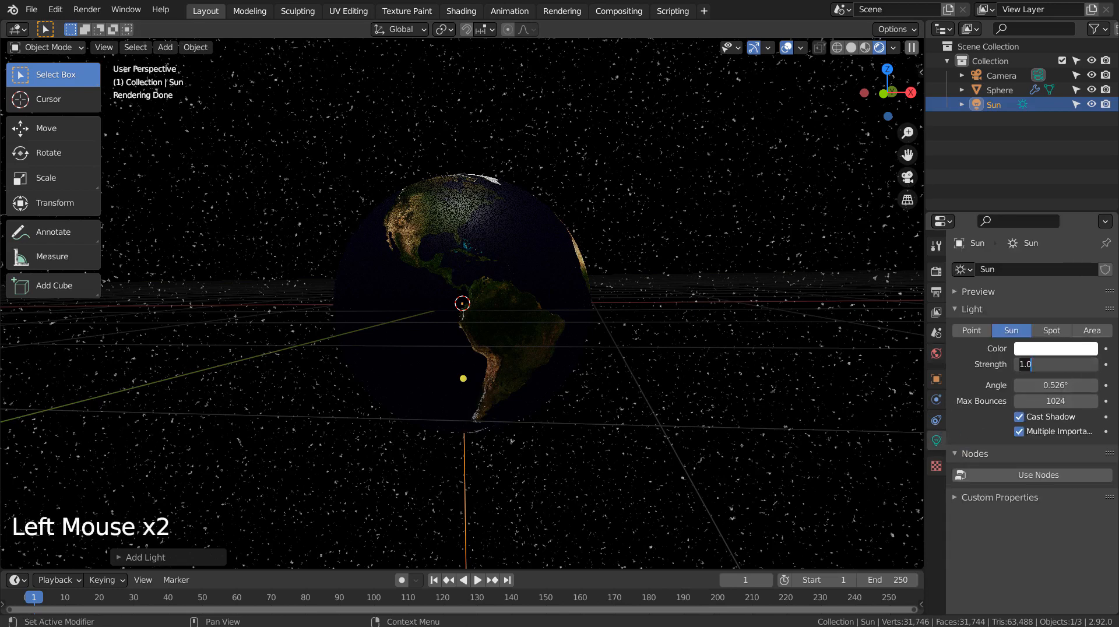
pyautogui.write('5')
pyautogui.press('Return')
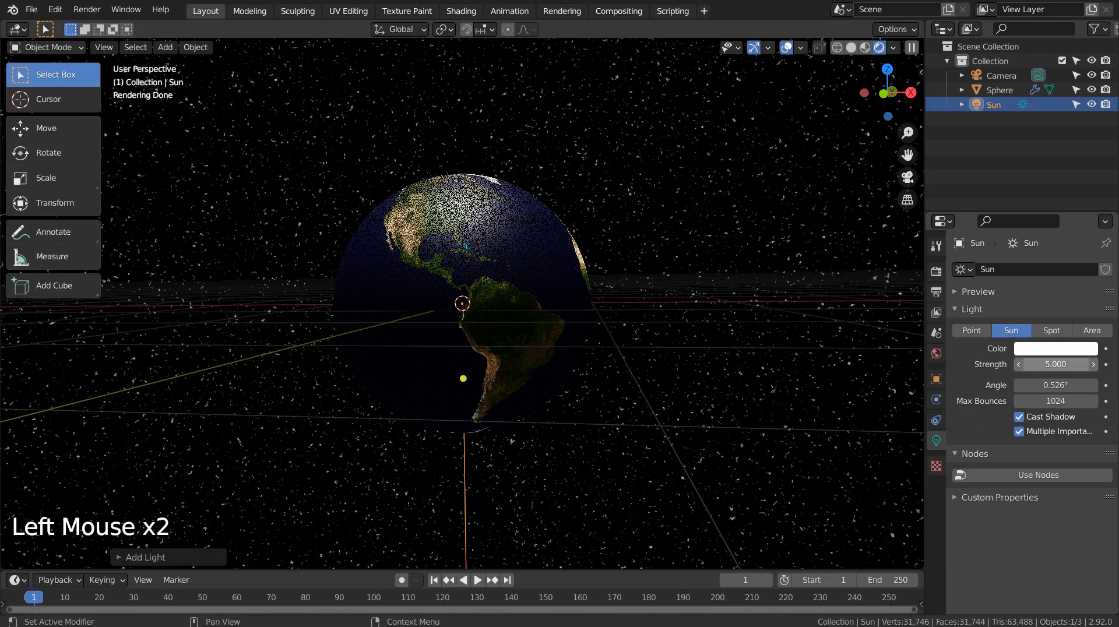
# - Try angles of 90°, 180° and 270° on the Sun light
pyautogui.click(1060, 386)
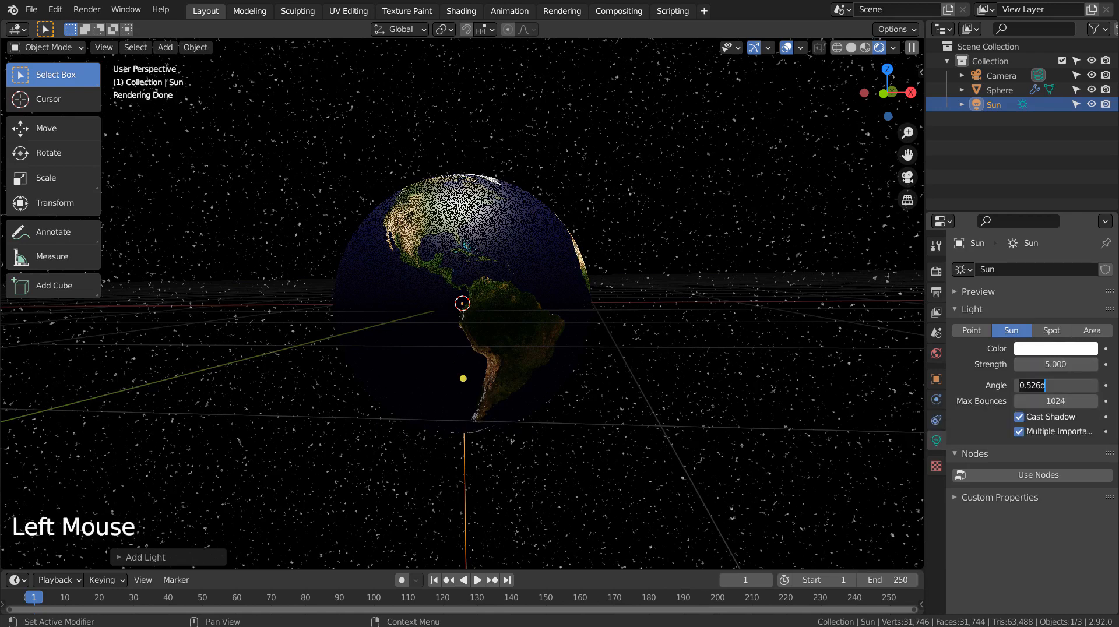
pyautogui.write('90')
pyautogui.press('Return')
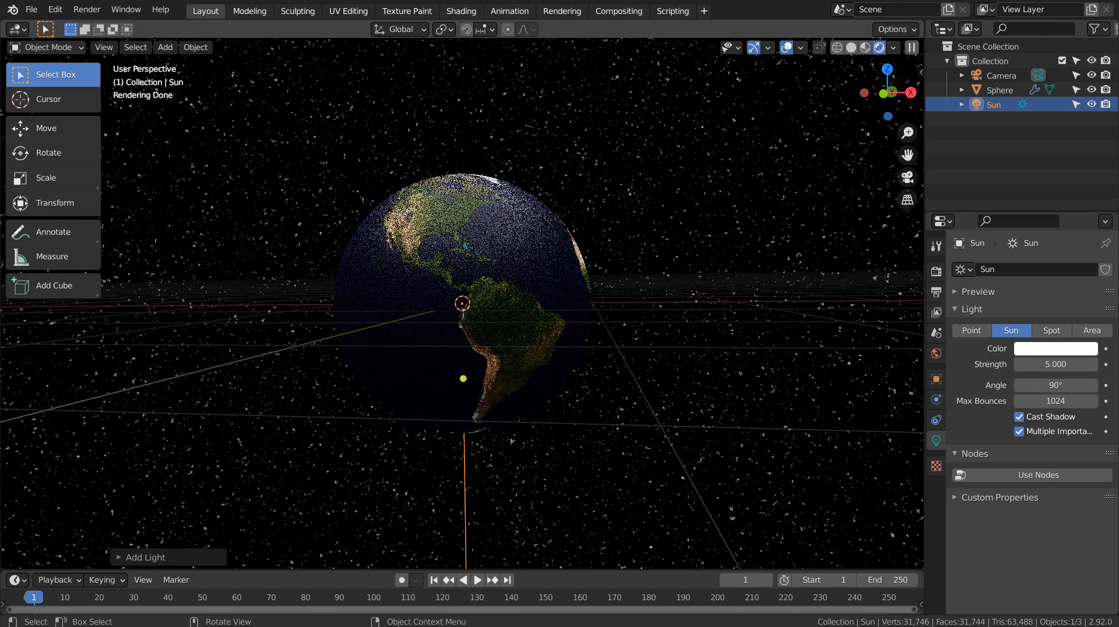
pyautogui.click(1018, 382)
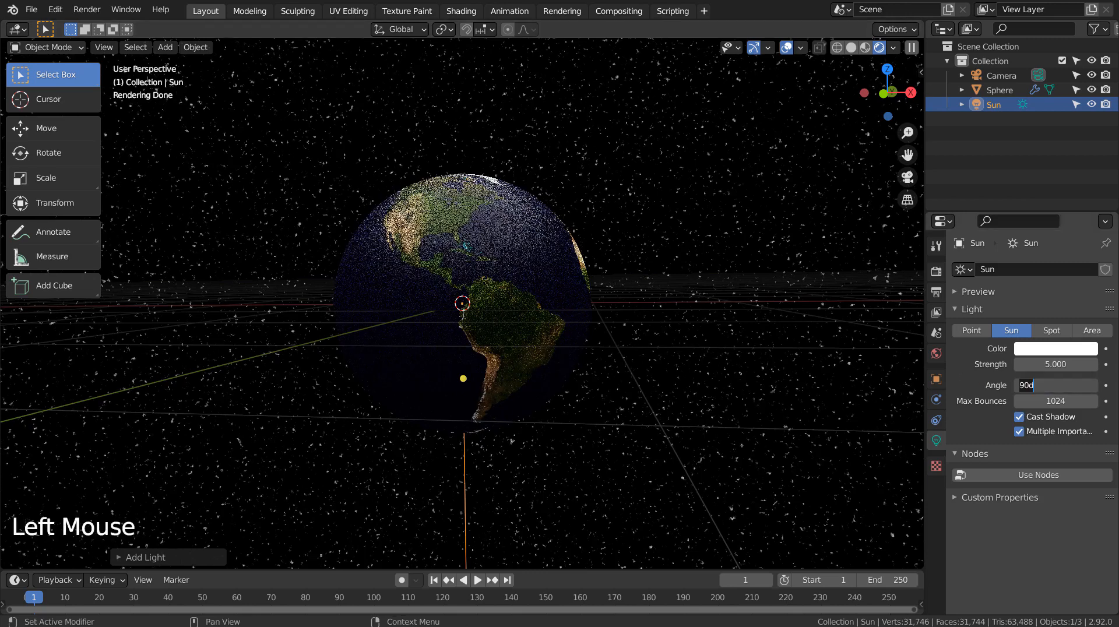
pyautogui.write('1')
pyautogui.press('Return')
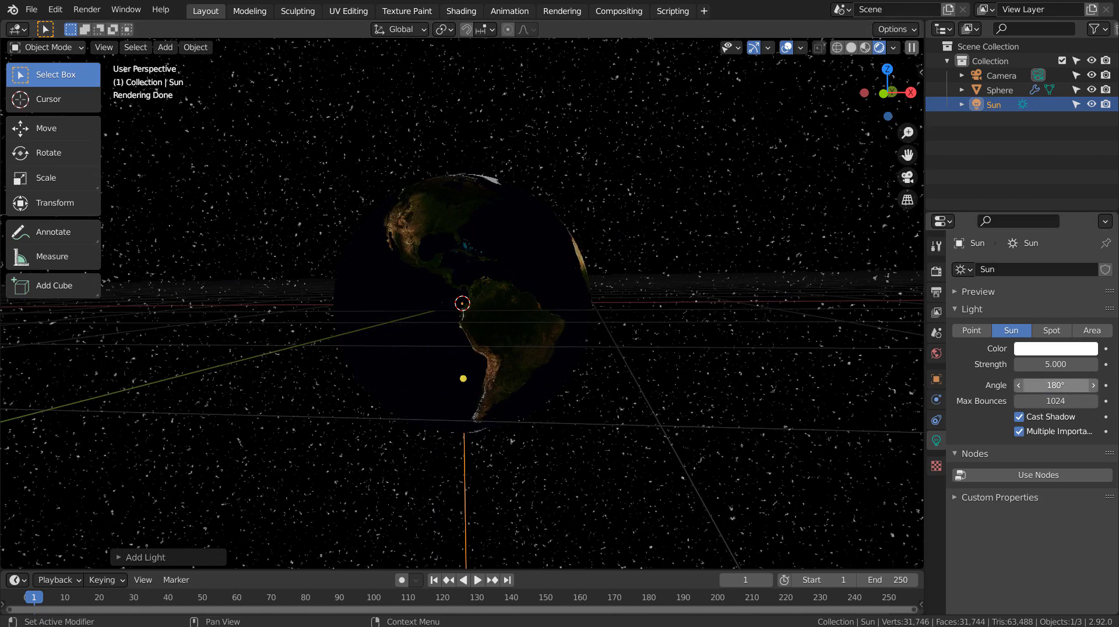
pyautogui.click(1018, 383)
pyautogui.write('270')
pyautogui.press('Return')
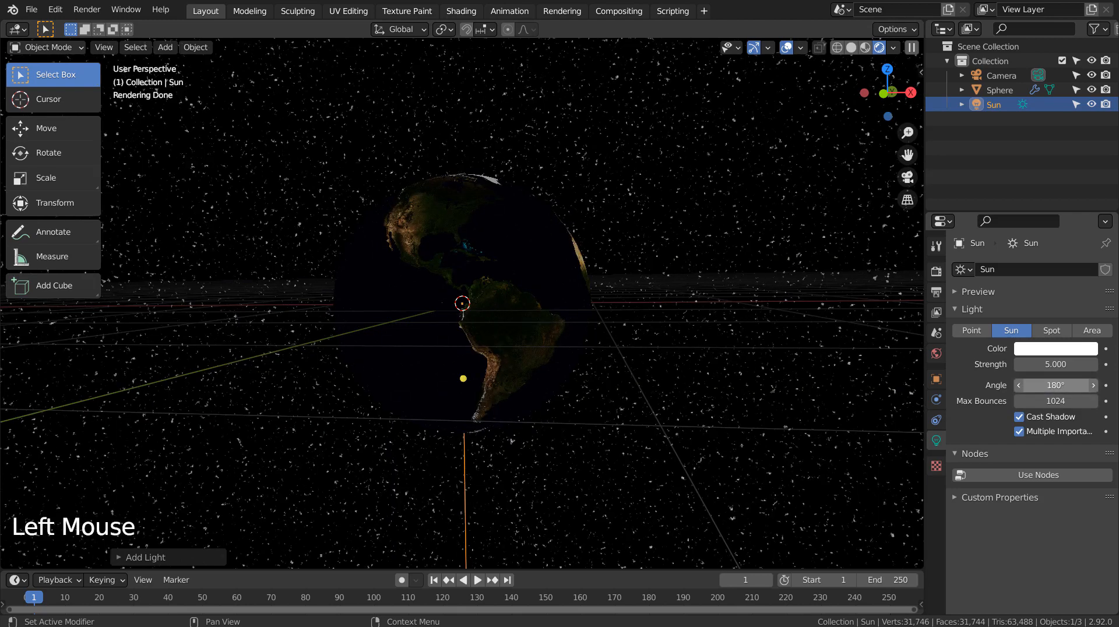
# - Set the Sun light's angle to 45° and change its type to Point
pyautogui.click(1054, 385)
pyautogui.write('45')
pyautogui.press('Return')
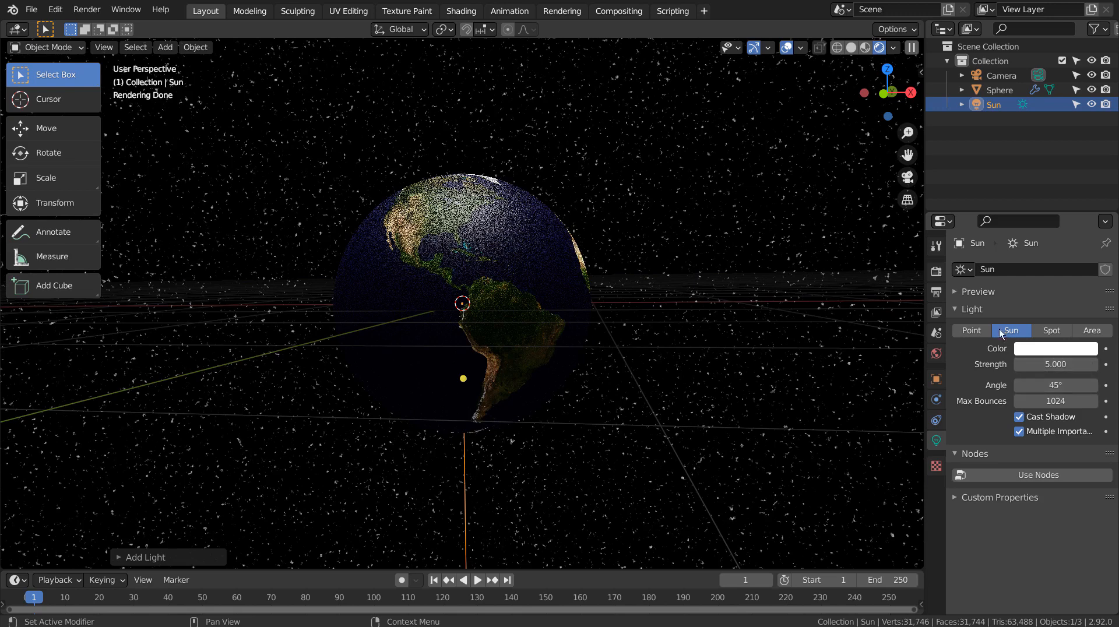
pyautogui.click(974, 328)
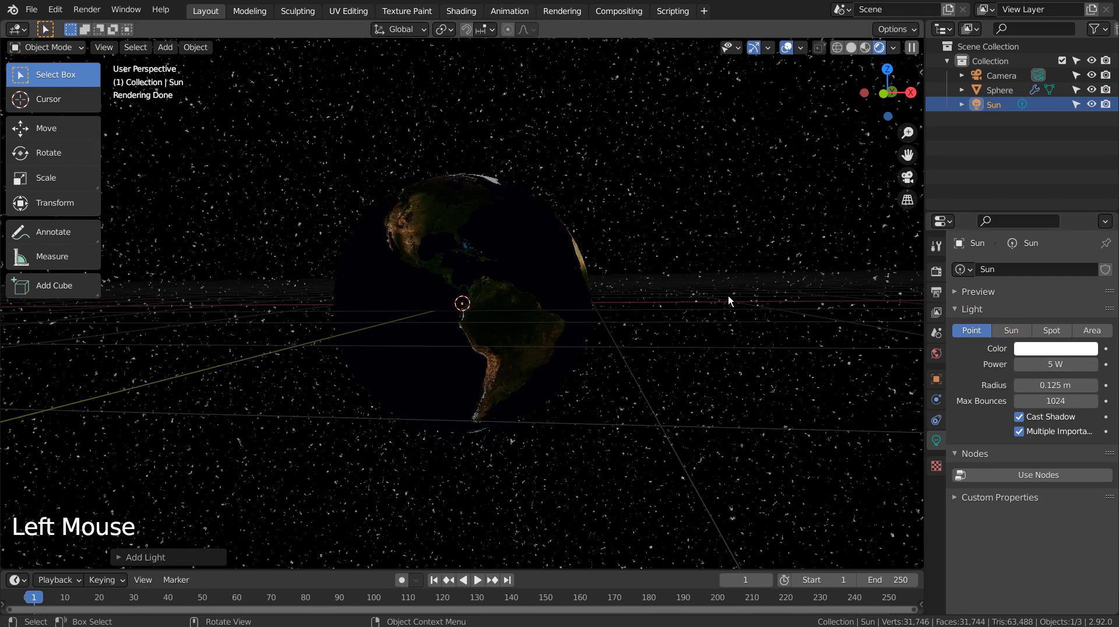
# - Move the light out of the sphere in the negative Y direction, working from the top view
pyautogui.press('KP_7')
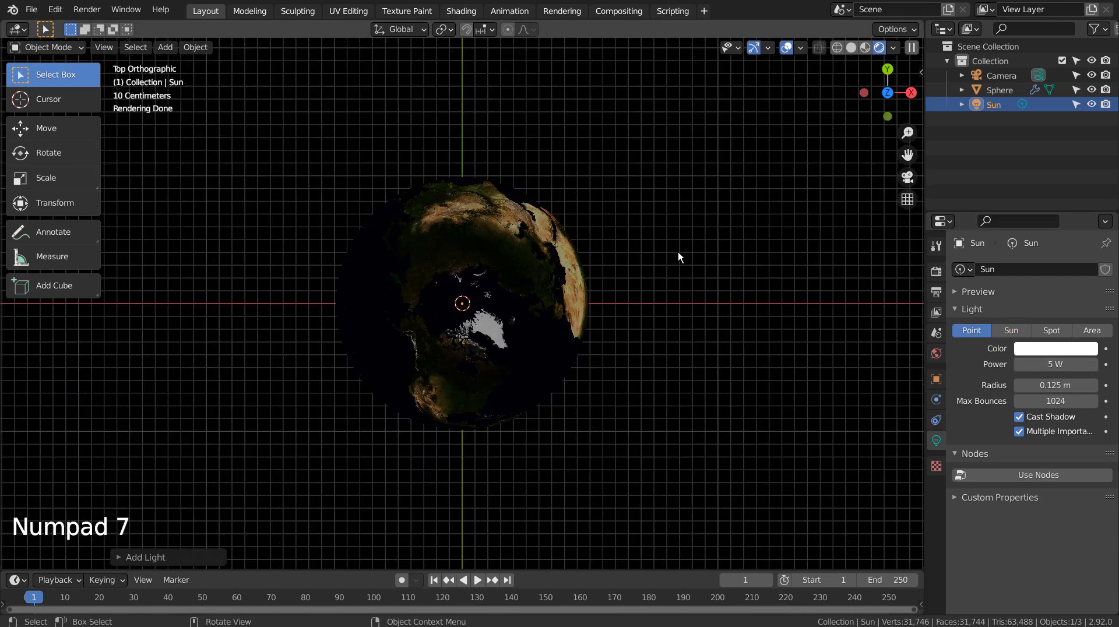
pyautogui.press('g')
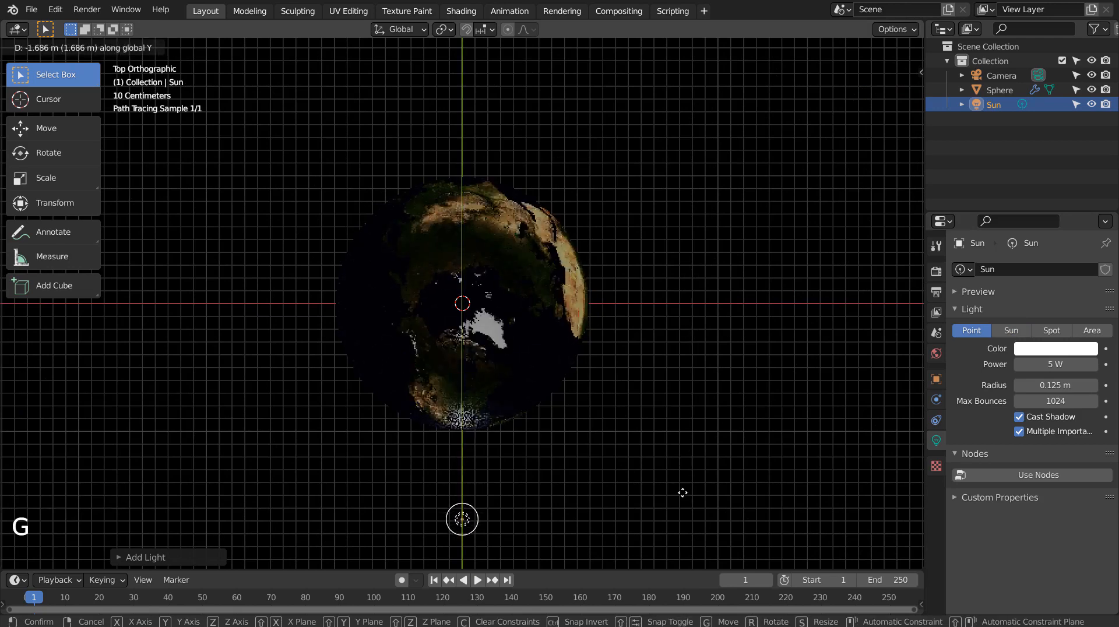
pyautogui.click(684, 500)
# - Align the camera to a slightly raised front view facing the Americas and back it away until the whole sphere fits the frame
pyautogui.press('KP_0')
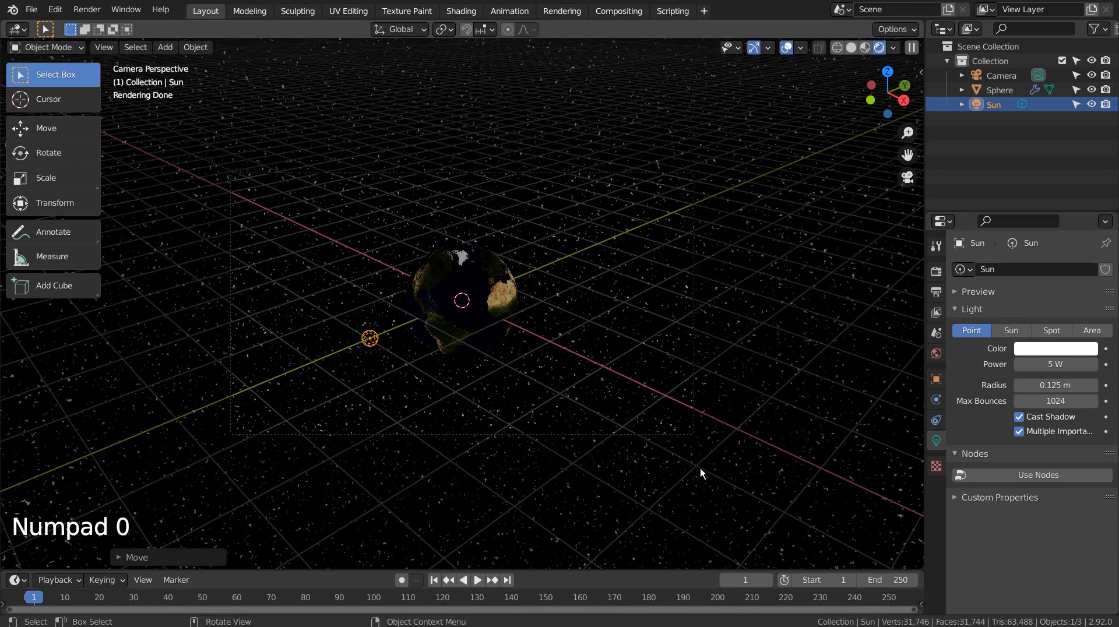
pyautogui.press('KP_0')
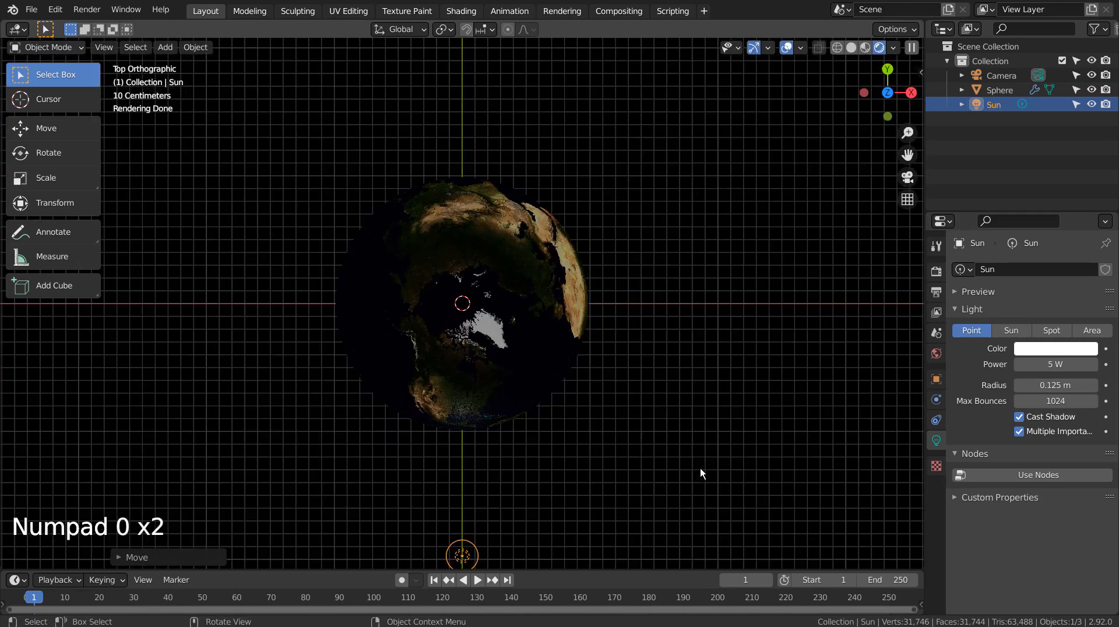
pyautogui.middleClick(700, 469)
pyautogui.moveTo(701, 469); pyautogui.dragTo(694, 341, button='middle')
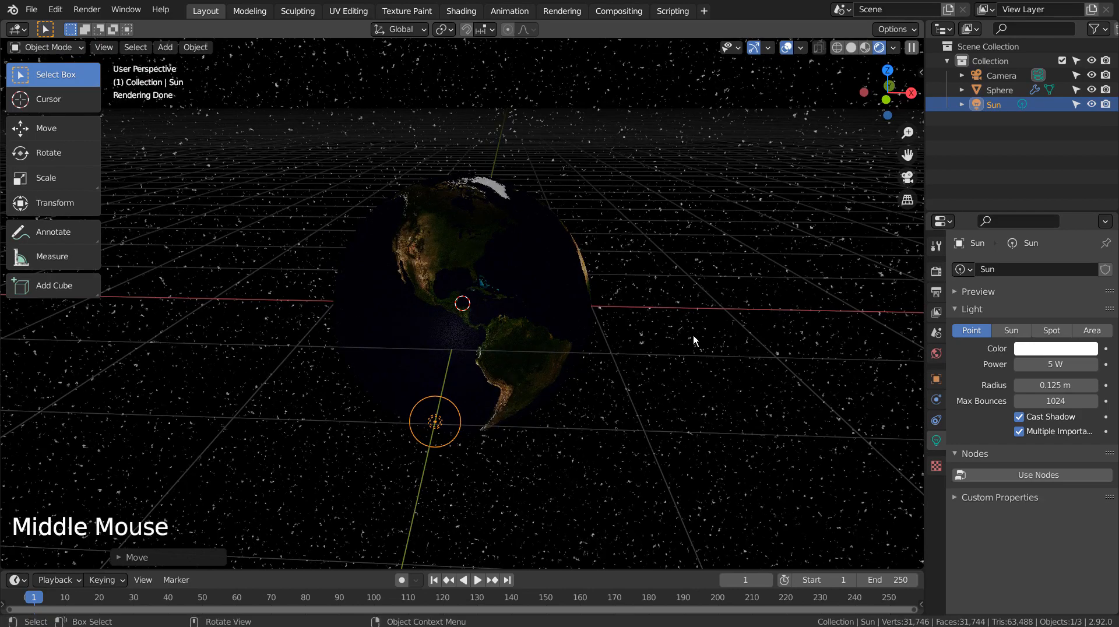
pyautogui.press('ctrl+alt+KP_0')
pyautogui.hotkey('shift', '`')
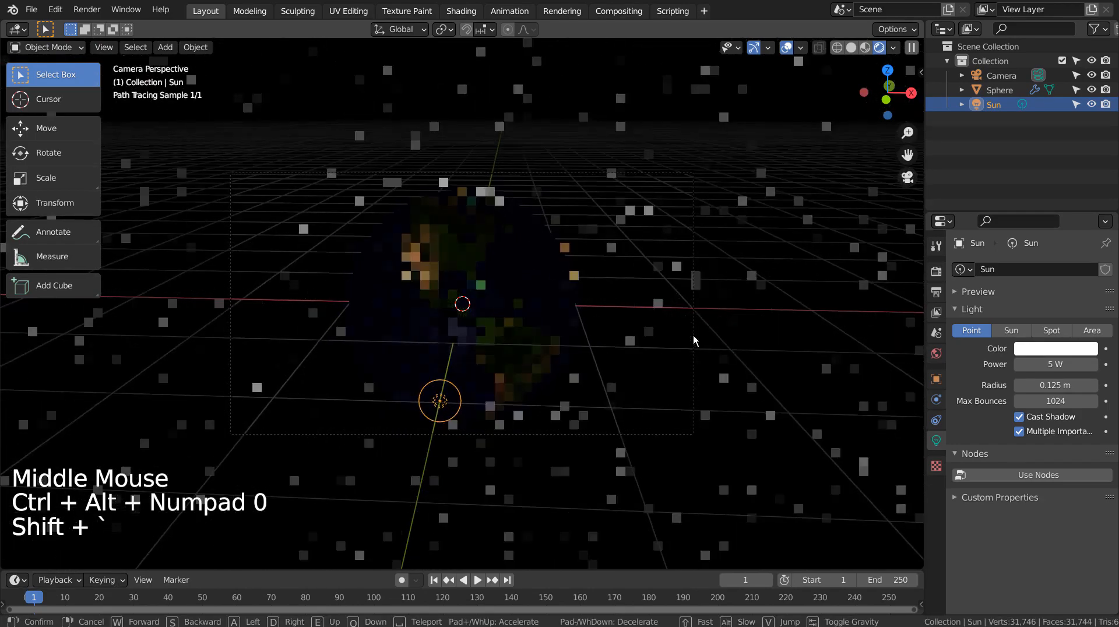
pyautogui.press('s')
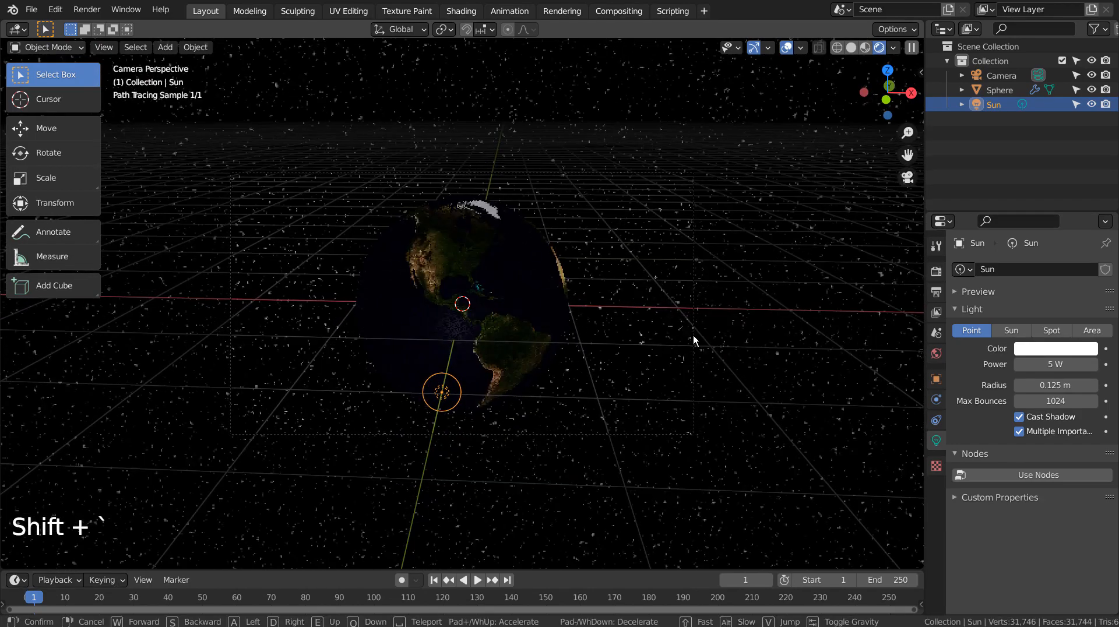
pyautogui.click(694, 341)
# - Switch the viewport to solid shading and raise the light along Z to about the sphere's mid-height in the camera view
pyautogui.click(852, 47)
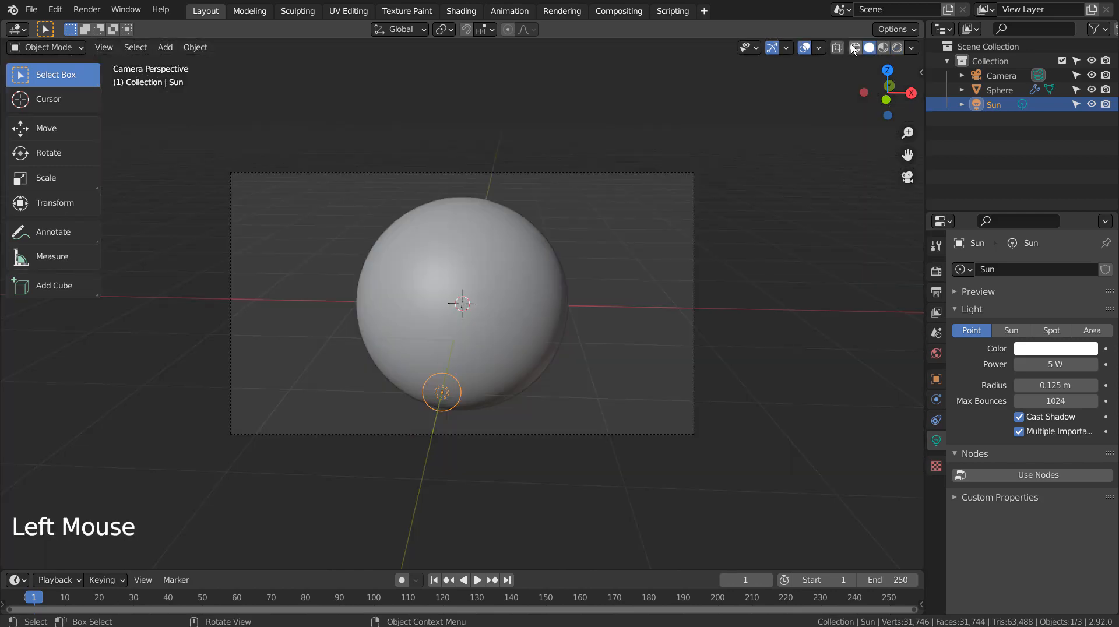
pyautogui.press('g')
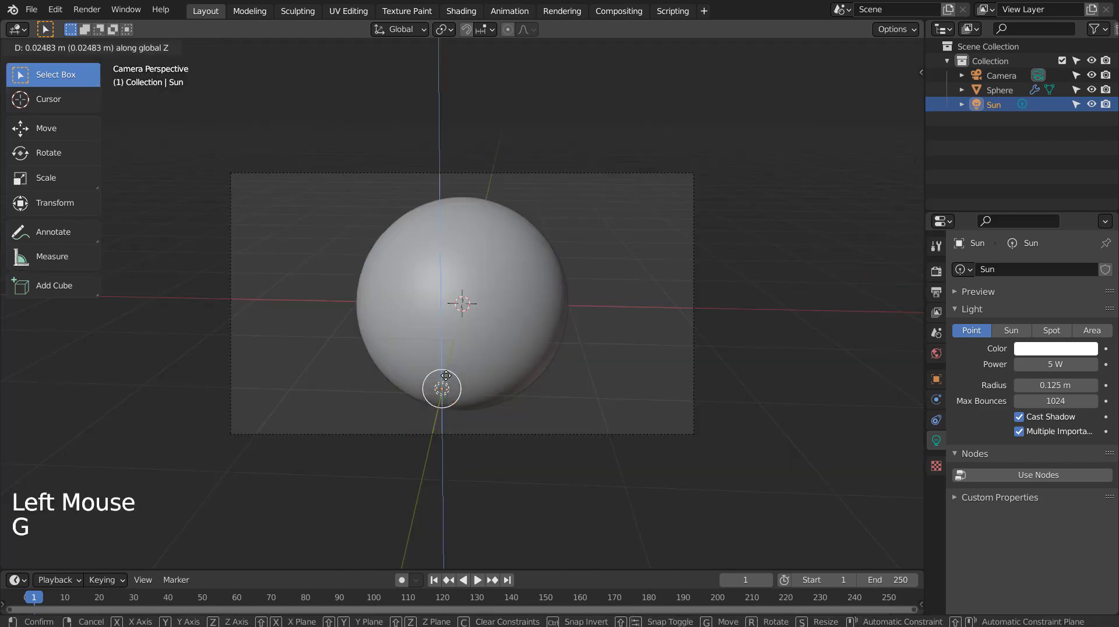
pyautogui.click(473, 315)
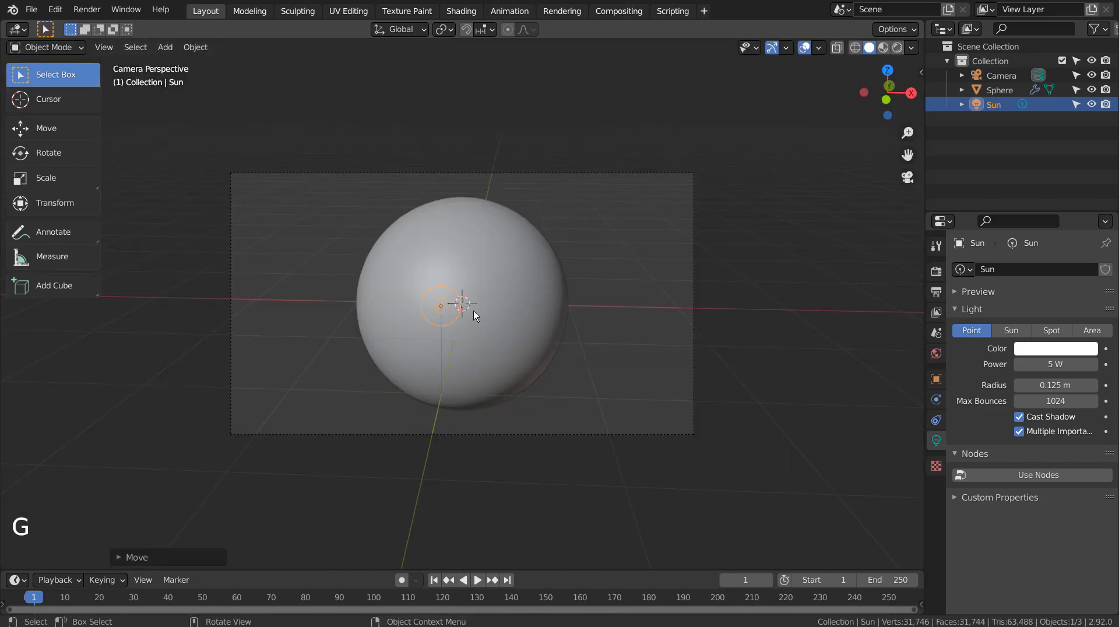
# - Reduce the Specular value of the sphere's material to 0
pyautogui.click(557, 292)
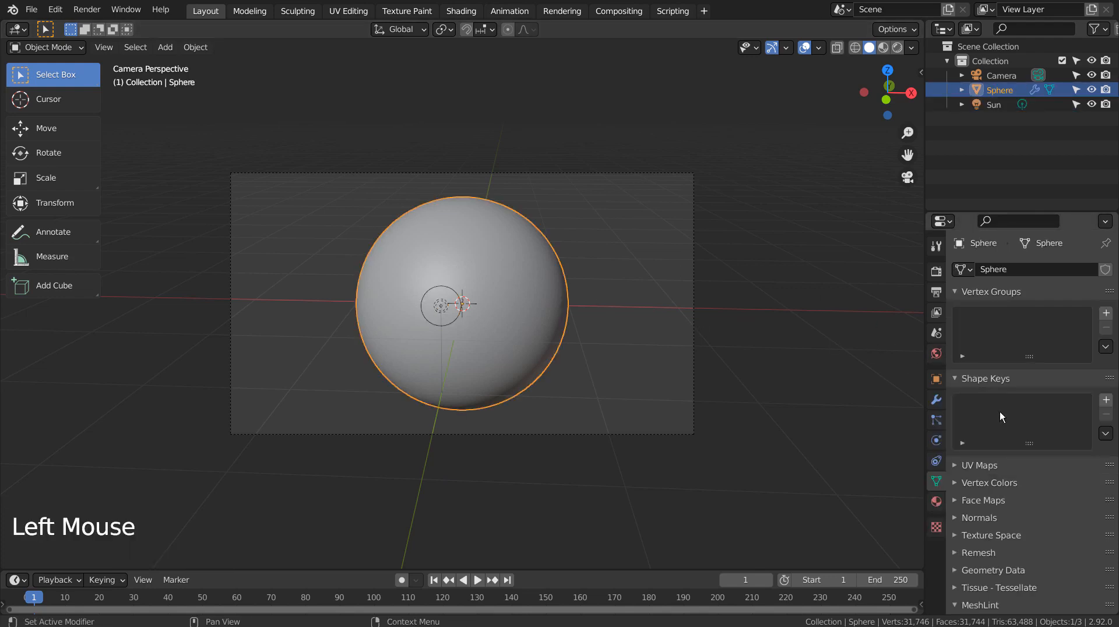
pyautogui.click(943, 503)
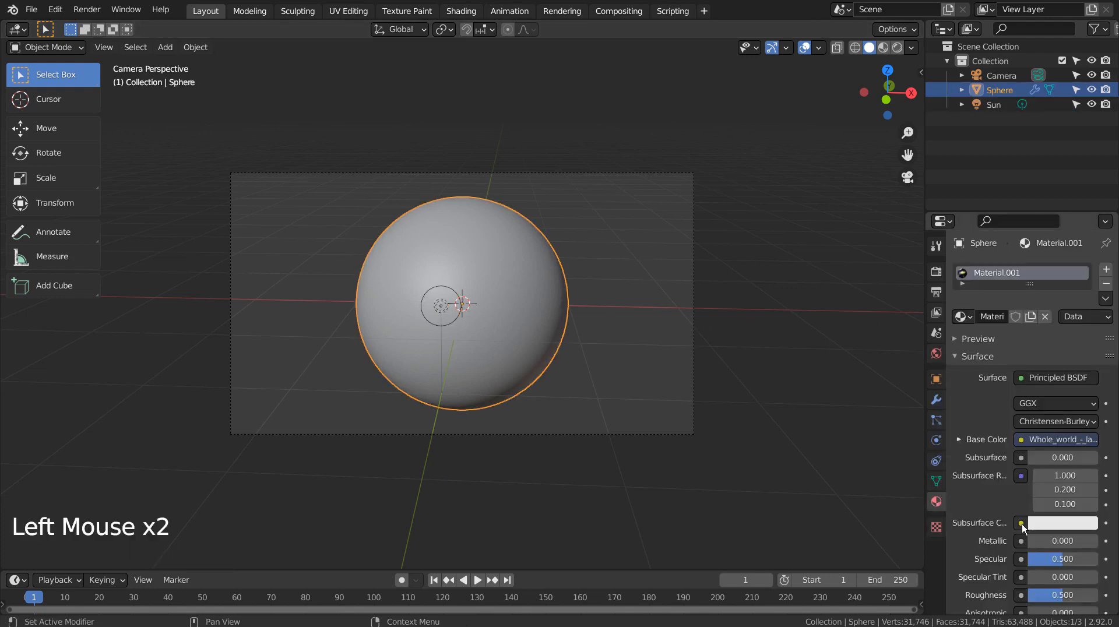
pyautogui.scroll(-2, 1023, 523)
pyautogui.moveTo(1051, 515); pyautogui.dragTo(1030, 512)
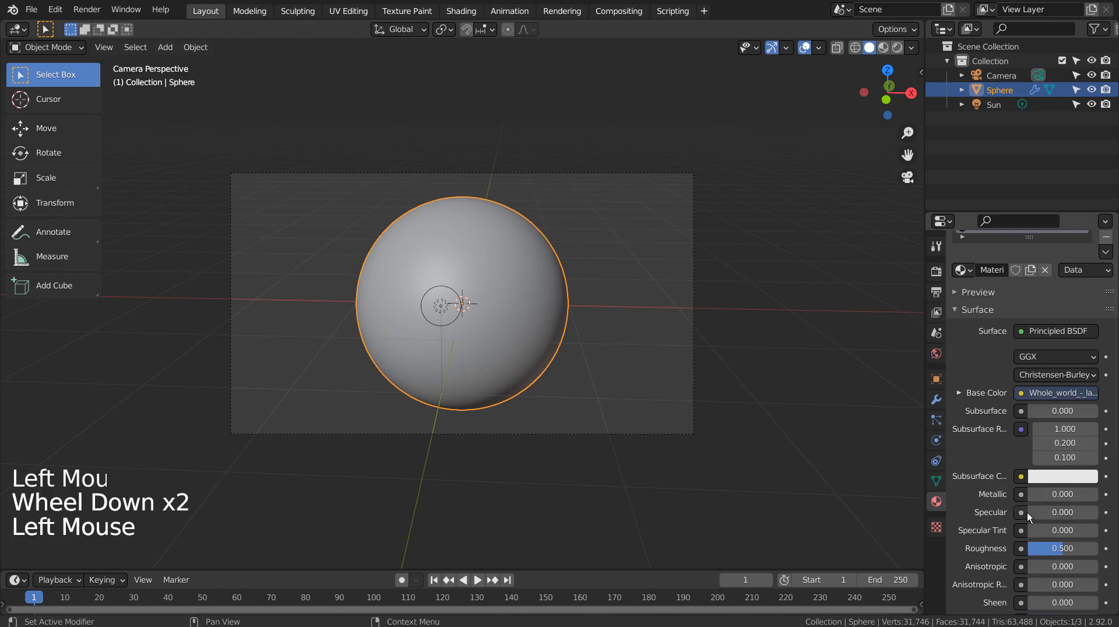
# - Set the point light's power to 355 W and return the viewport to rendered shading
pyautogui.click(441, 304)
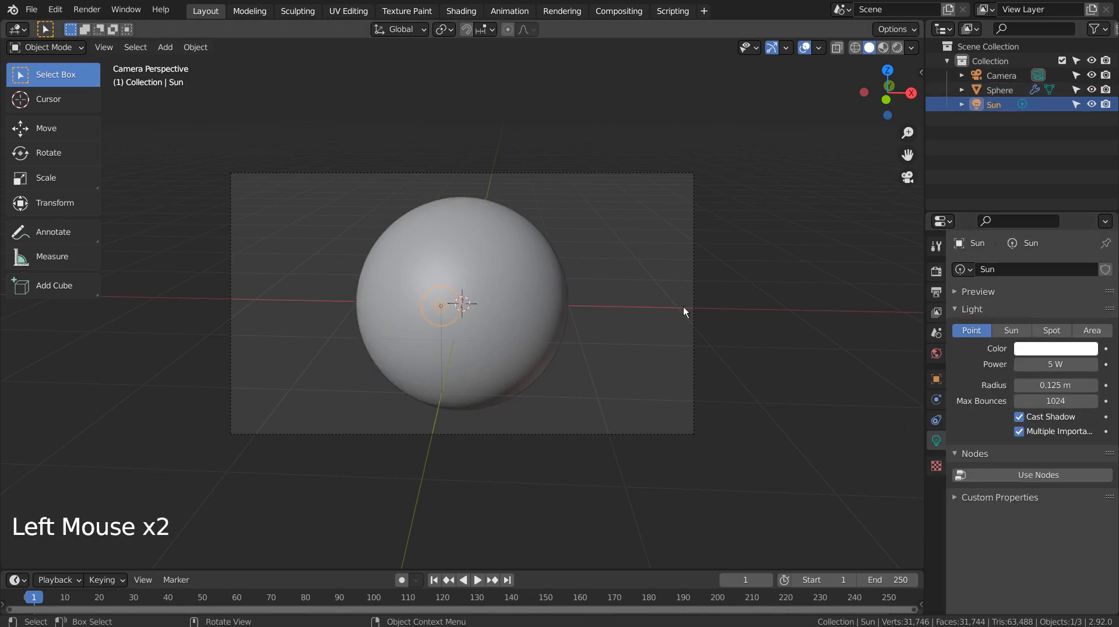
pyautogui.click(1034, 364)
pyautogui.write('355')
pyautogui.press('Return')
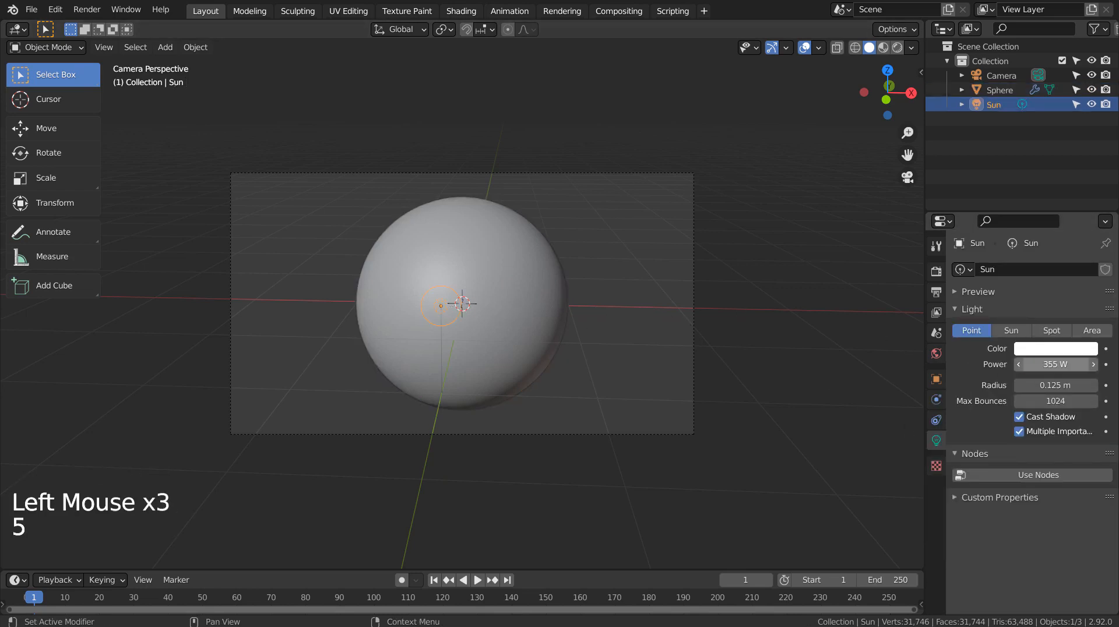
pyautogui.click(896, 52)
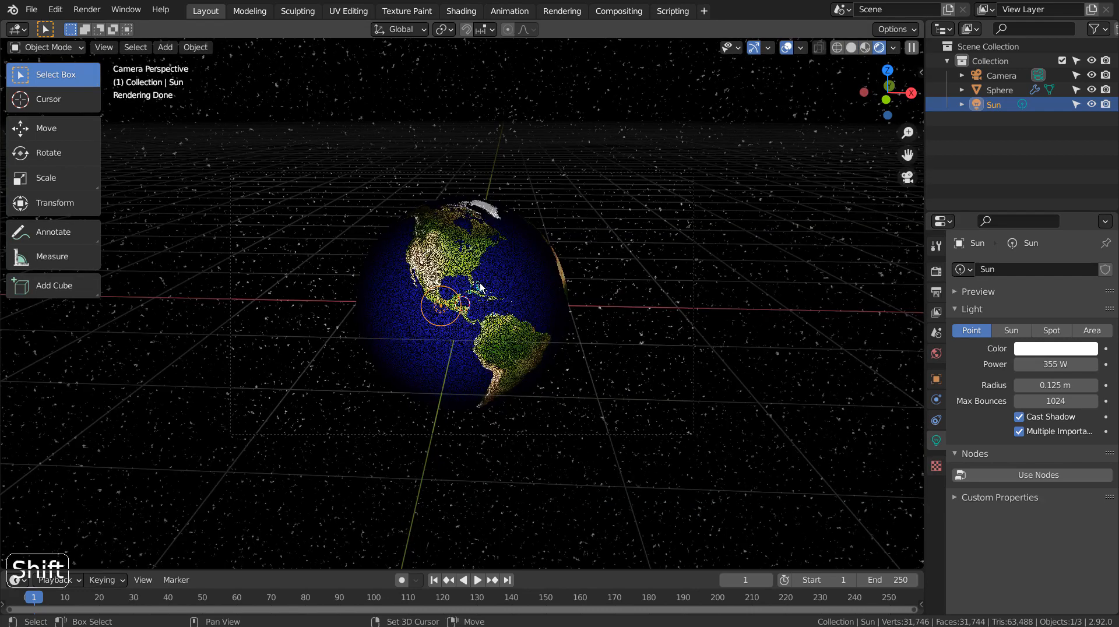
# - Duplicate the light twice, placing one copy above the sphere and the other below and to its right
pyautogui.hotkey('shift', 'd')
pyautogui.press('z')
pyautogui.click(474, 72)
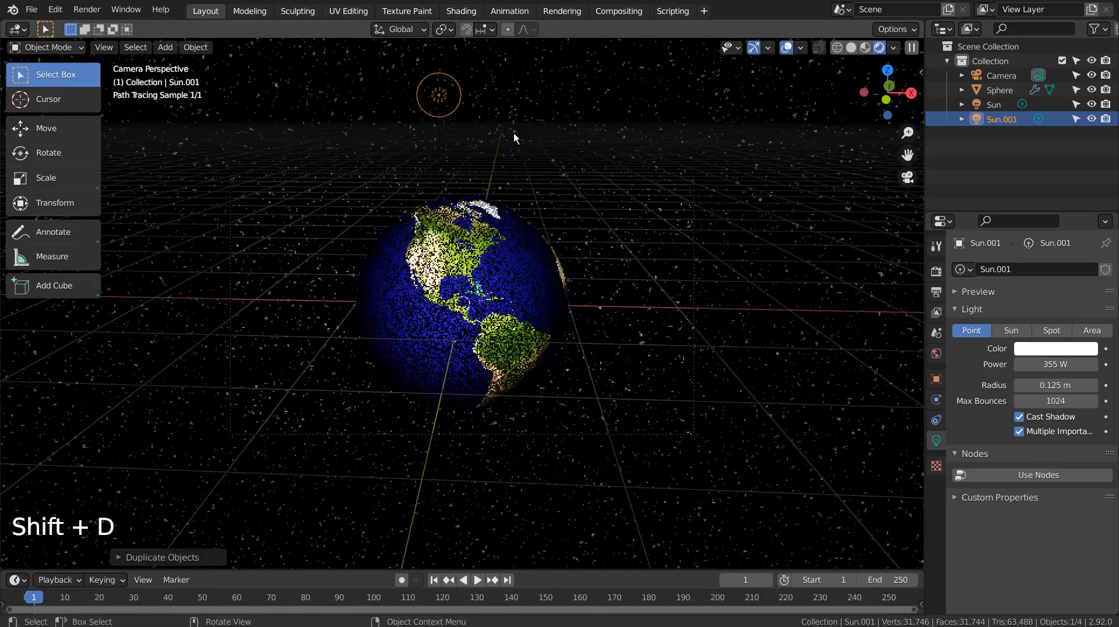
pyautogui.hotkey('shift', 'd')
pyautogui.press('z')
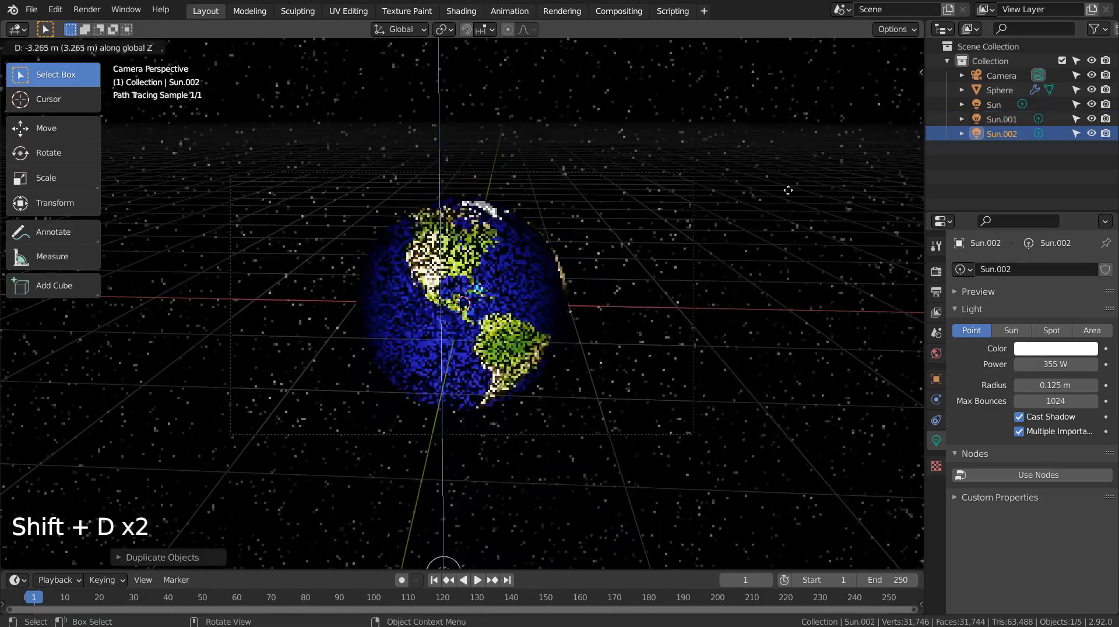
pyautogui.press('g')
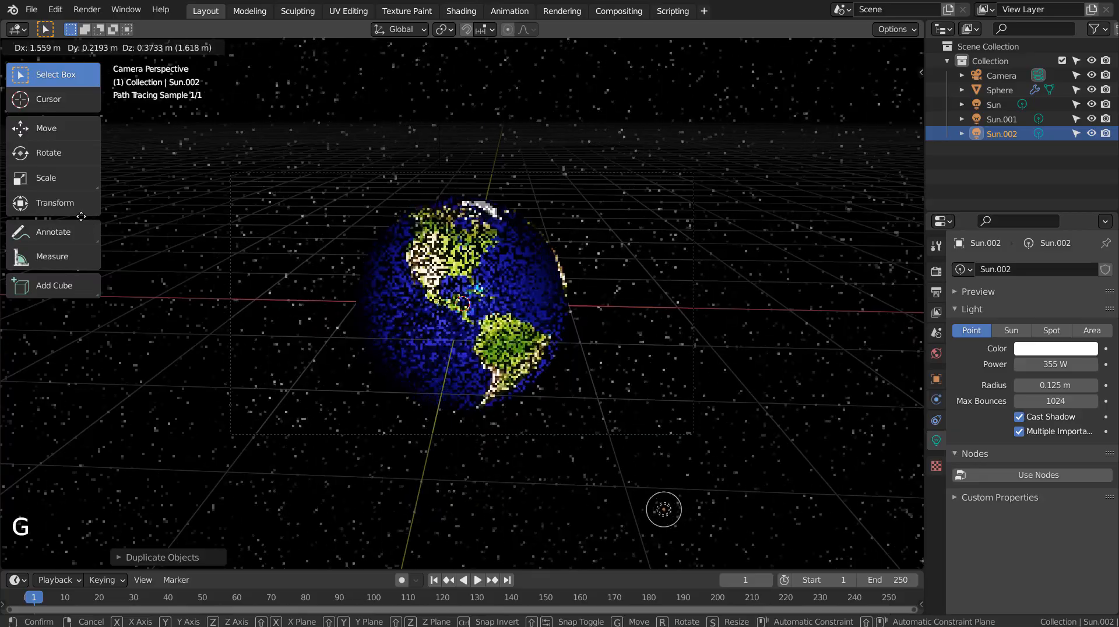
pyautogui.click(86, 217)
# - Duplicate the light two more times, placing one copy at the sphere's lower left and one at its upper left
pyautogui.hotkey('shift', 'd')
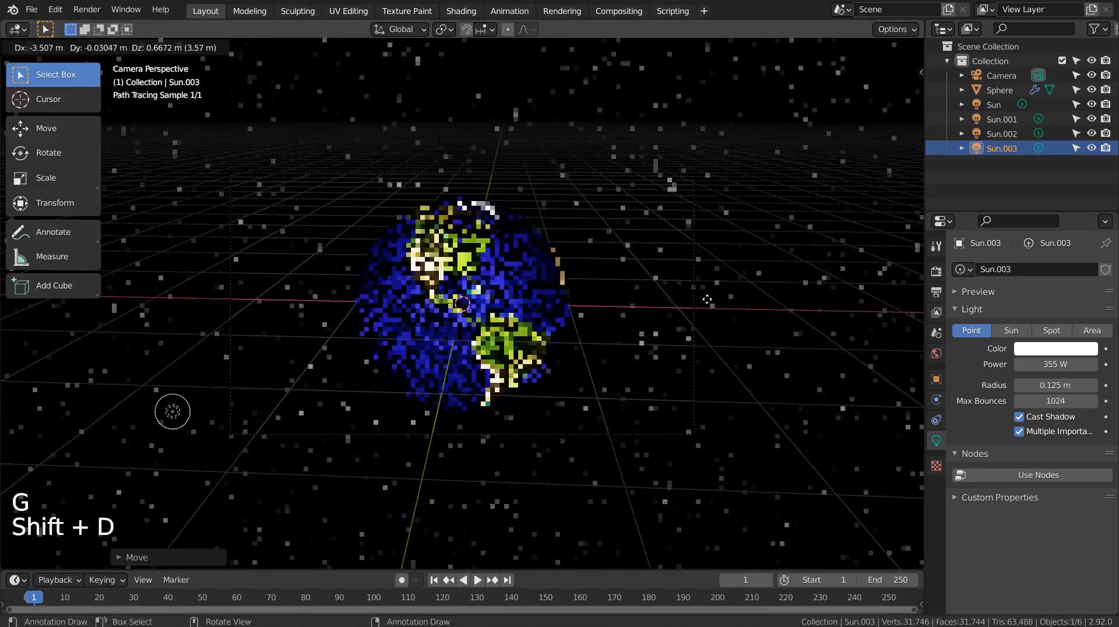
pyautogui.click(701, 294)
pyautogui.hotkey('shift', 'd')
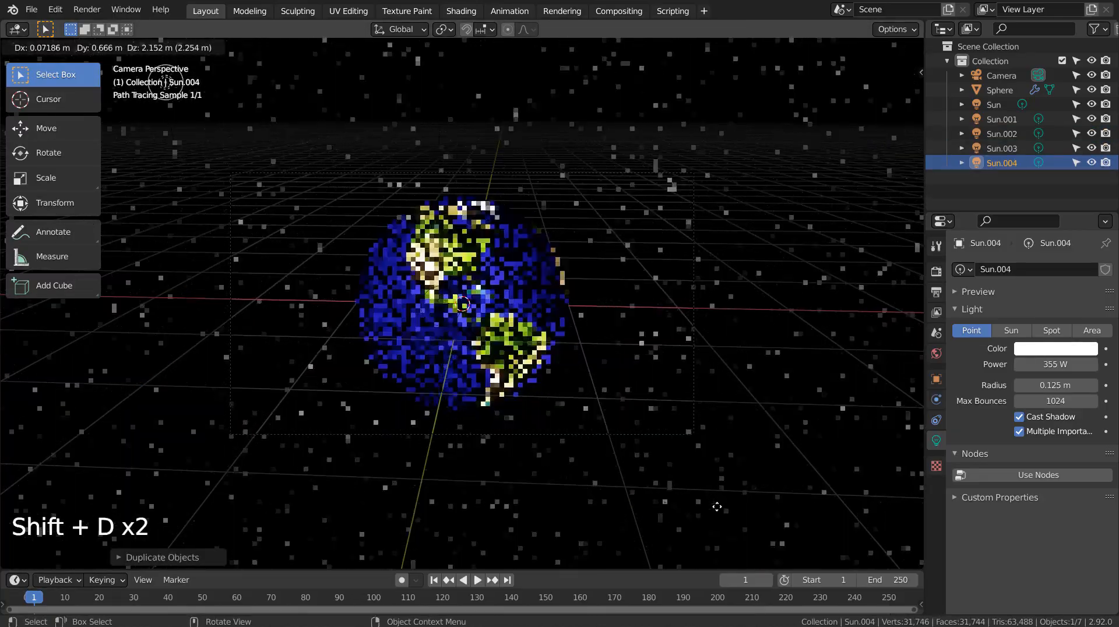
pyautogui.click(653, 391)
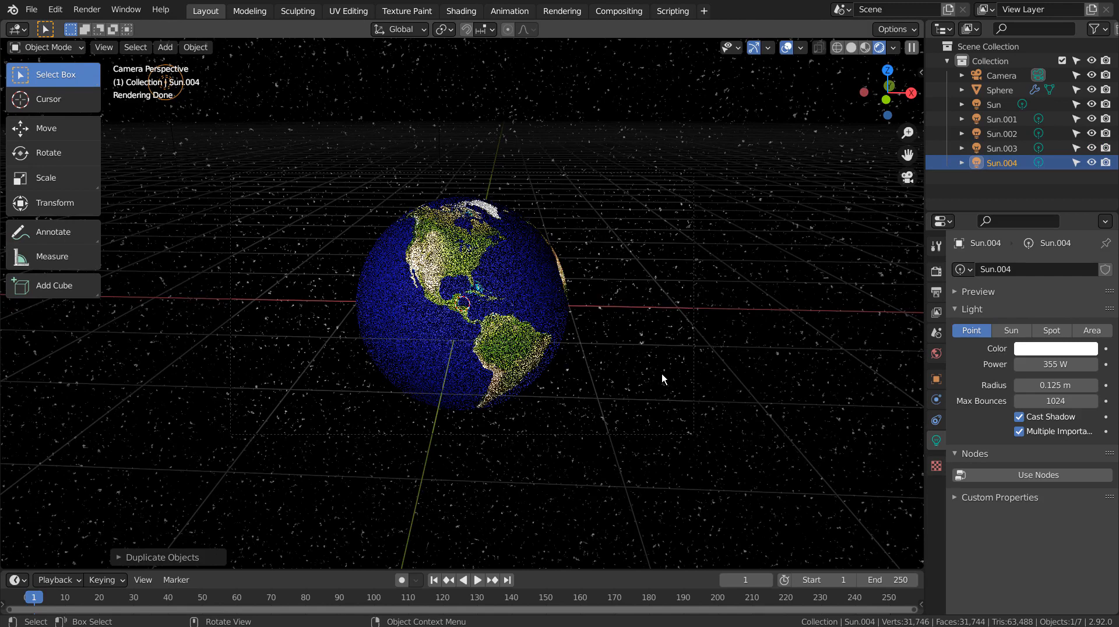
# - Select the camera, switch the viewport to solid shading, save blueprint.blend and render the image
pyautogui.click(694, 378)
pyautogui.click(695, 378)
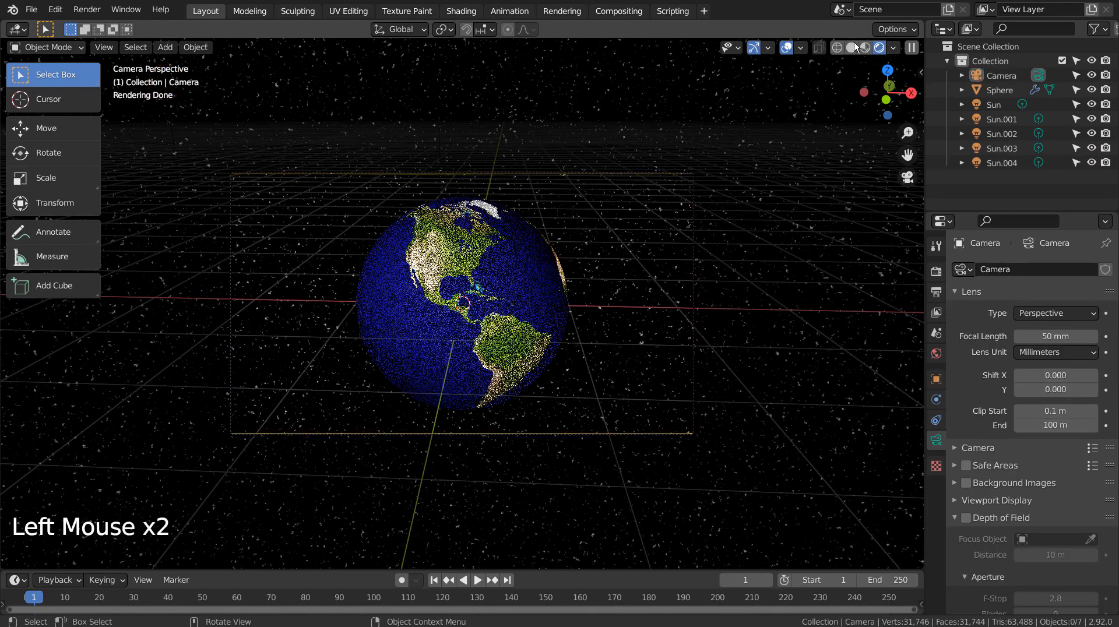
pyautogui.click(853, 47)
pyautogui.click(799, 254)
pyautogui.hotkey('ctrl', 's')
pyautogui.press('F12')
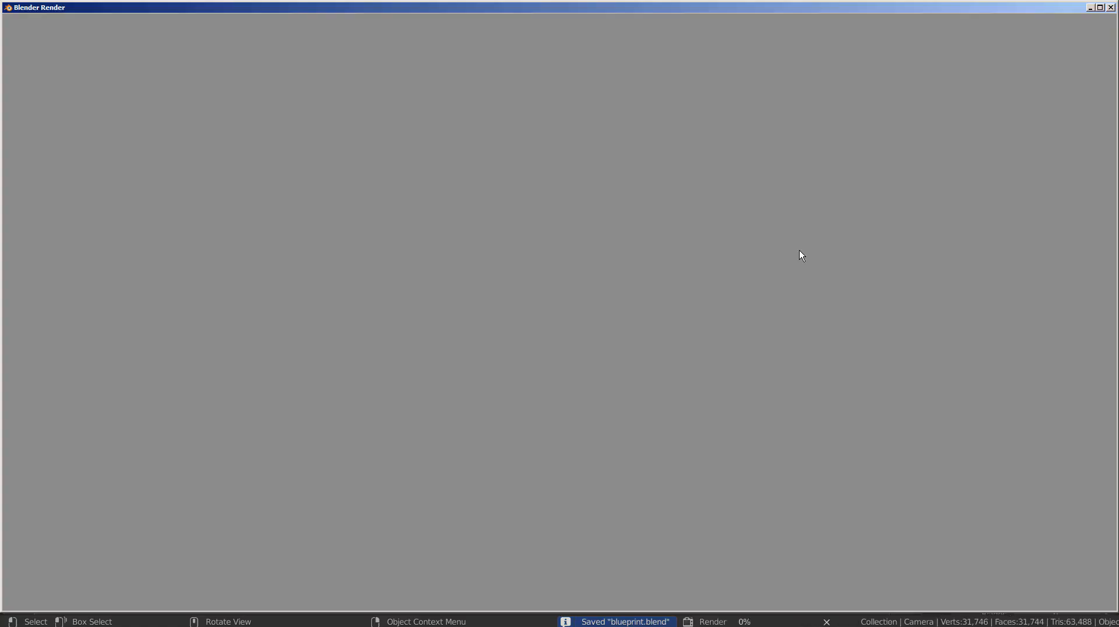